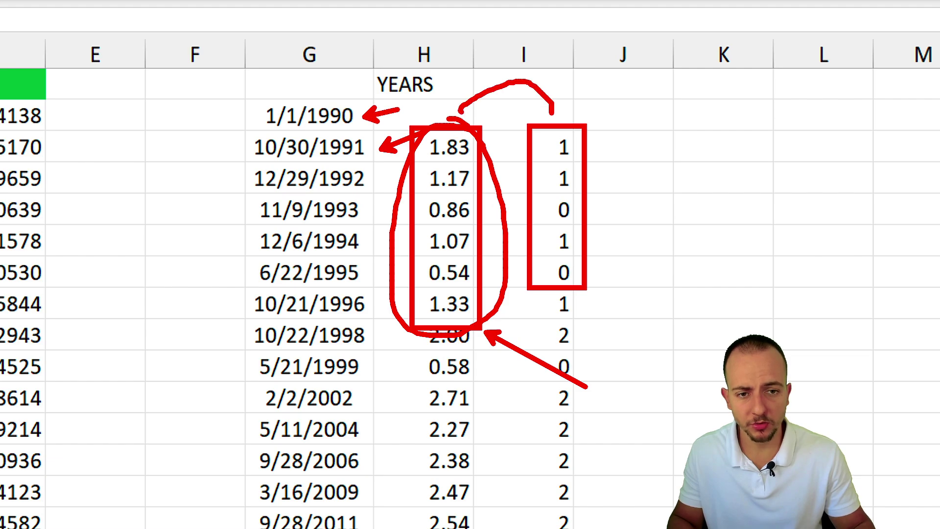
- Clear the sketch marks and select the DATE OF BIRTH, YEARS, MONTHS and DAYS columns
{"action": "key", "text": "Escape"}
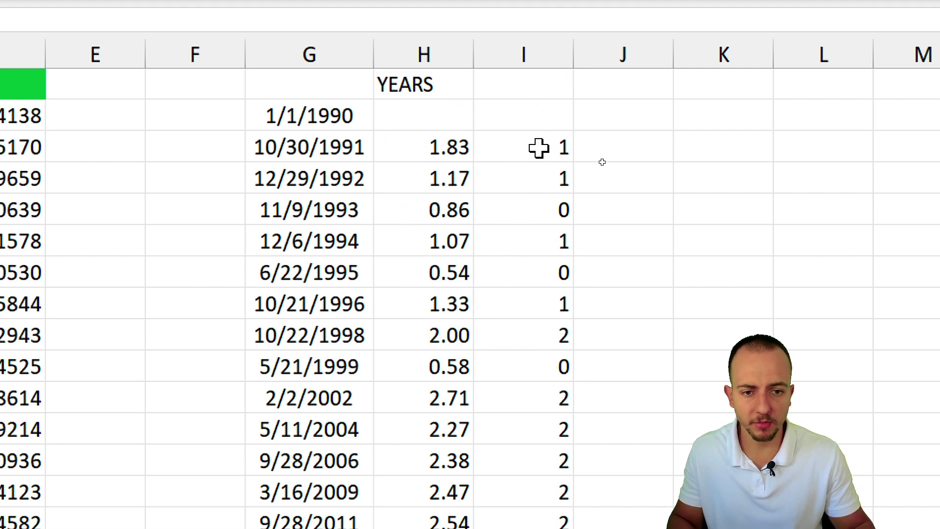
{"action": "scroll", "coordinate": [110, 191], "scroll_direction": "left", "scroll_amount": 4}
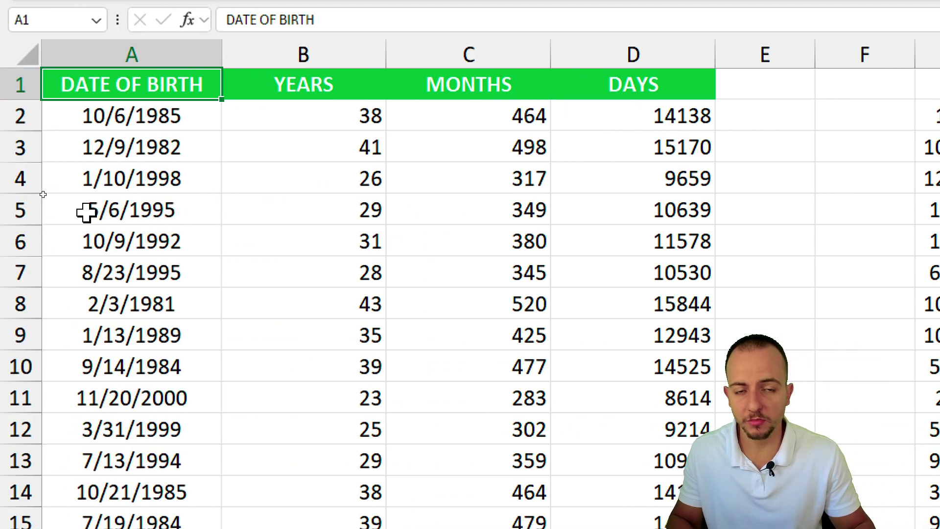
{"action": "left_click", "coordinate": [157, 54]}
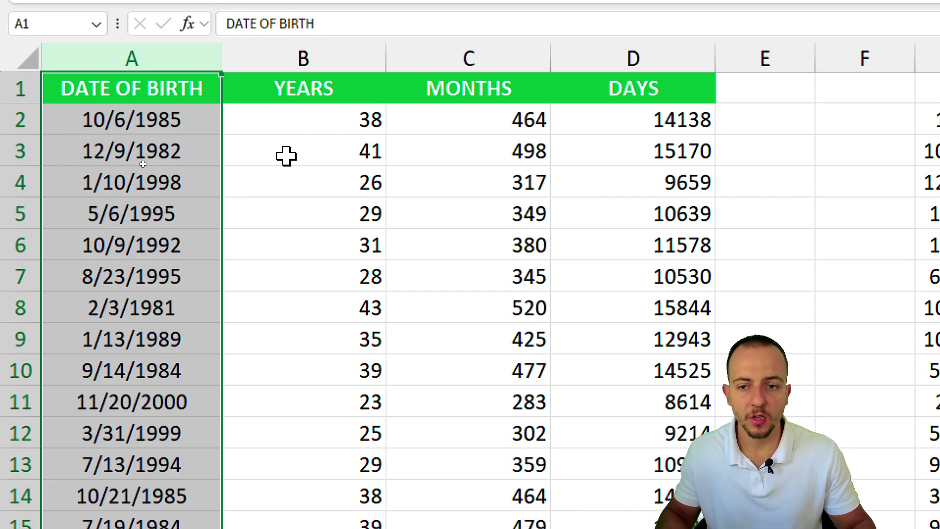
{"action": "left_click", "coordinate": [336, 59]}
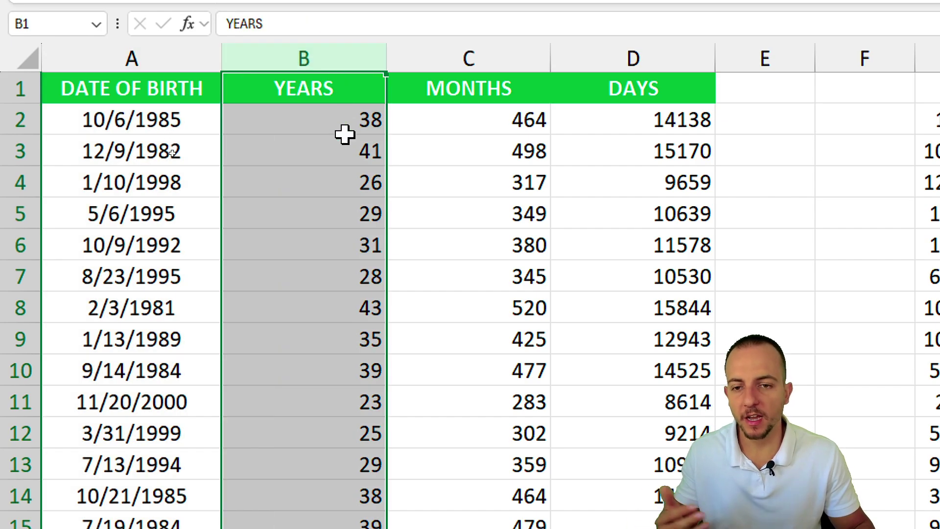
{"action": "left_click", "coordinate": [480, 59]}
{"action": "left_click", "coordinate": [613, 59]}
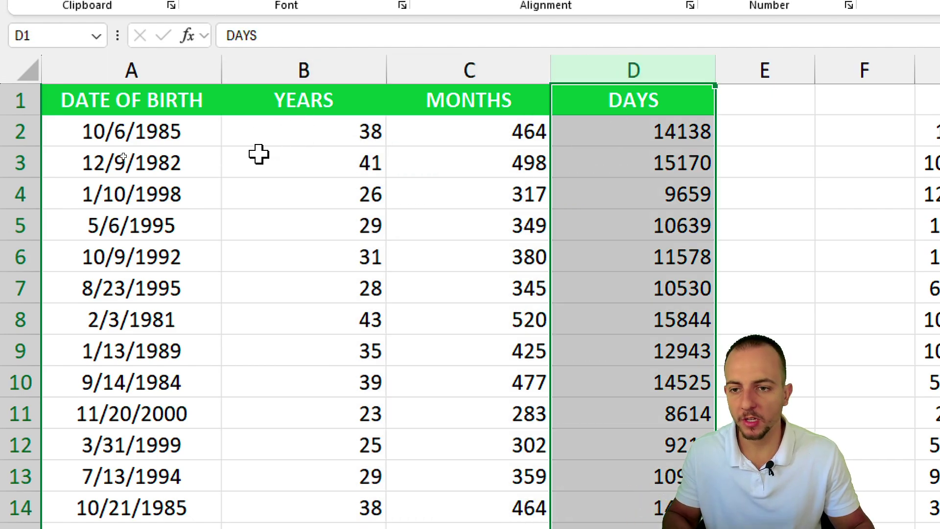
{"action": "left_click", "coordinate": [193, 114]}
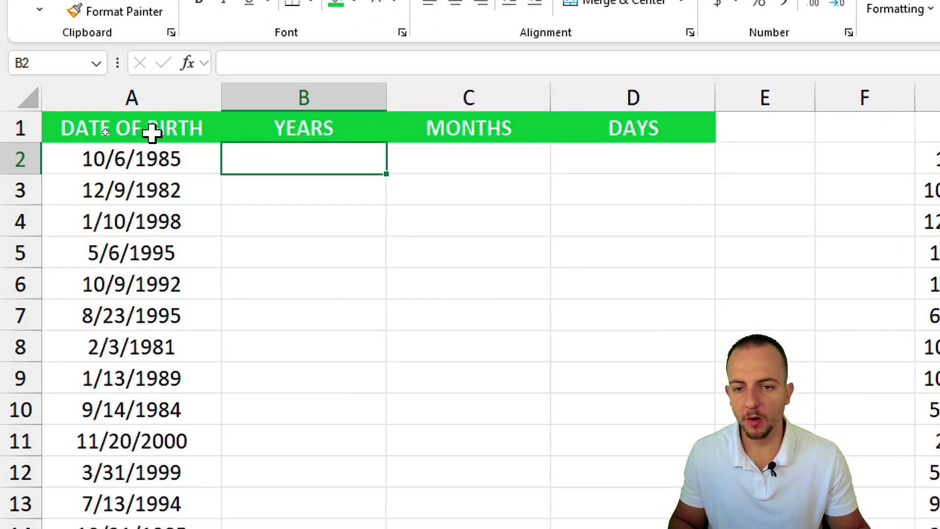
- Select the YEARS, MONTHS, DAYS and DATE OF BIRTH columns, then make B2 active
{"action": "left_click", "coordinate": [143, 114]}
{"action": "left_click", "coordinate": [503, 98]}
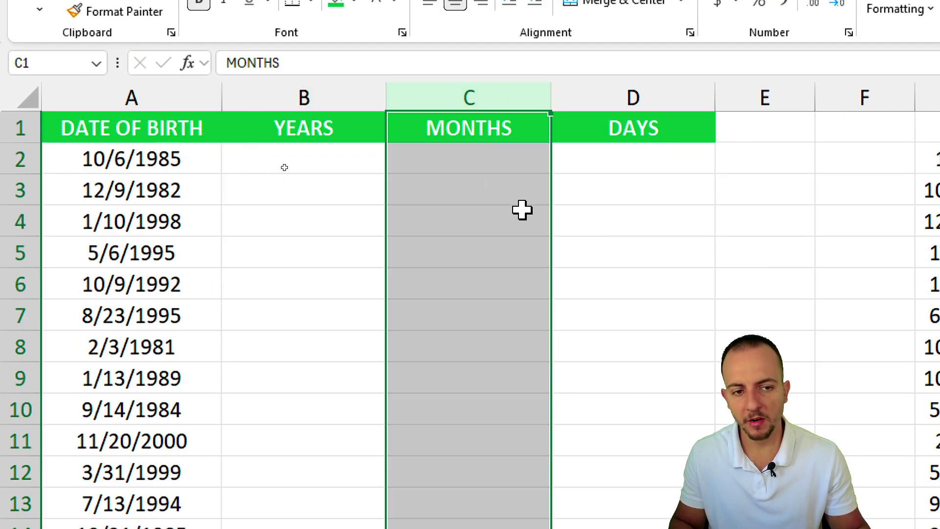
{"action": "left_click", "coordinate": [671, 93]}
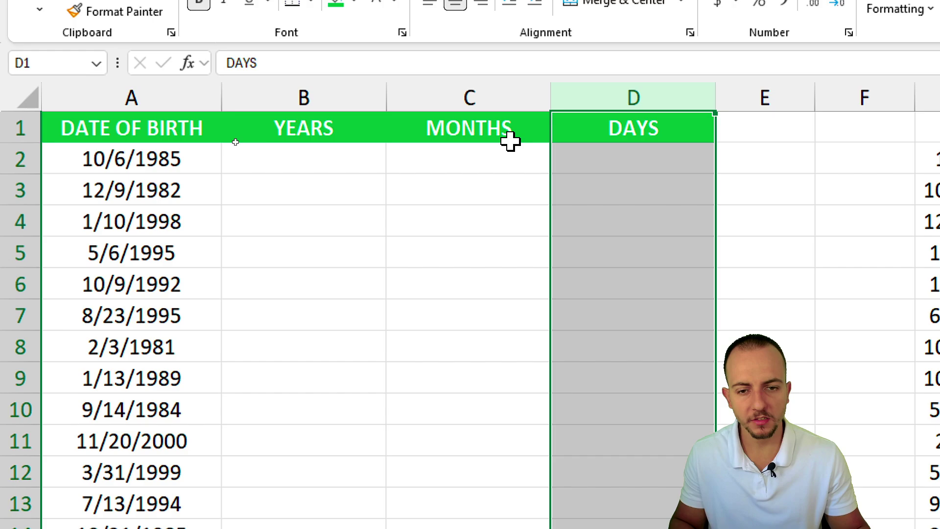
{"action": "left_click", "coordinate": [190, 92]}
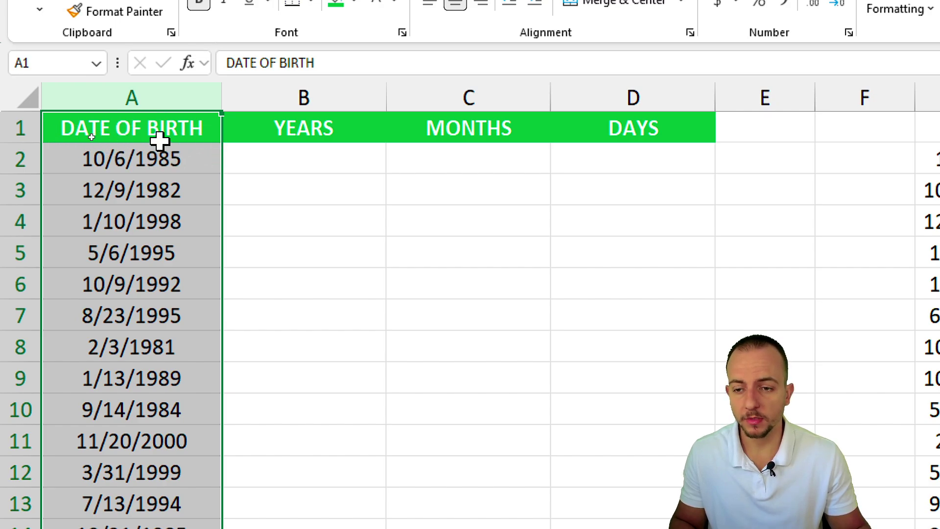
{"action": "left_click", "coordinate": [255, 160]}
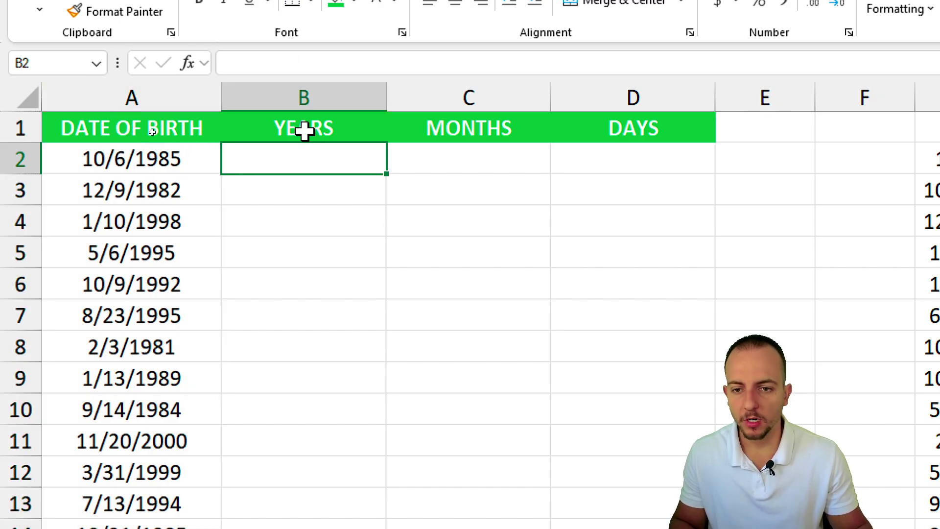
{"action": "left_click_drag", "start_coordinate": [304, 130], "coordinate": [292, 159]}
{"action": "left_click", "coordinate": [276, 159]}
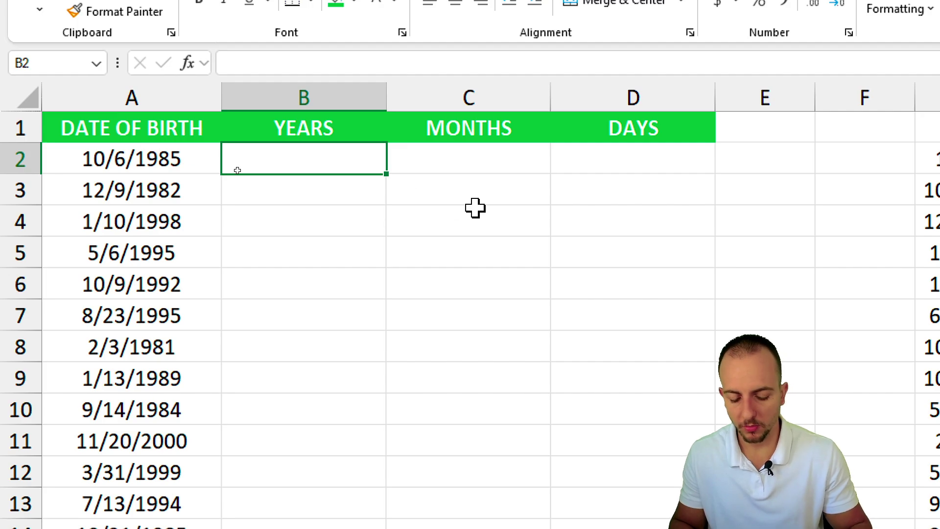
- Start =datedif( in B2 with the A2 birth date as the start date
{"action": "type", "text": "="}
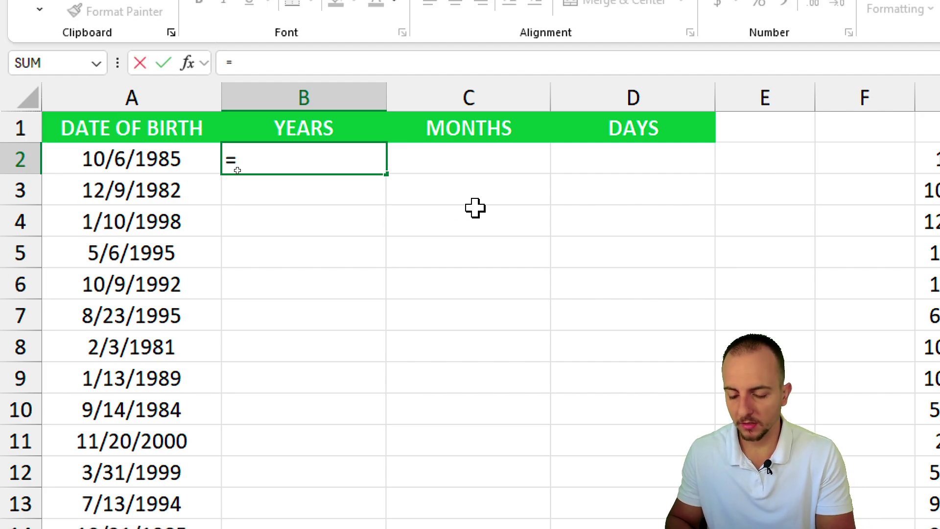
{"action": "type", "text": "datedif"}
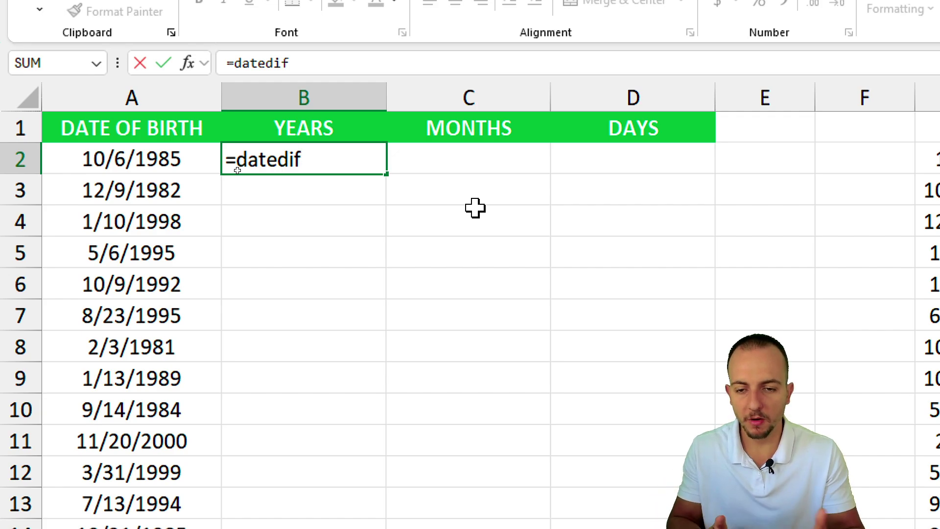
{"action": "type", "text": "("}
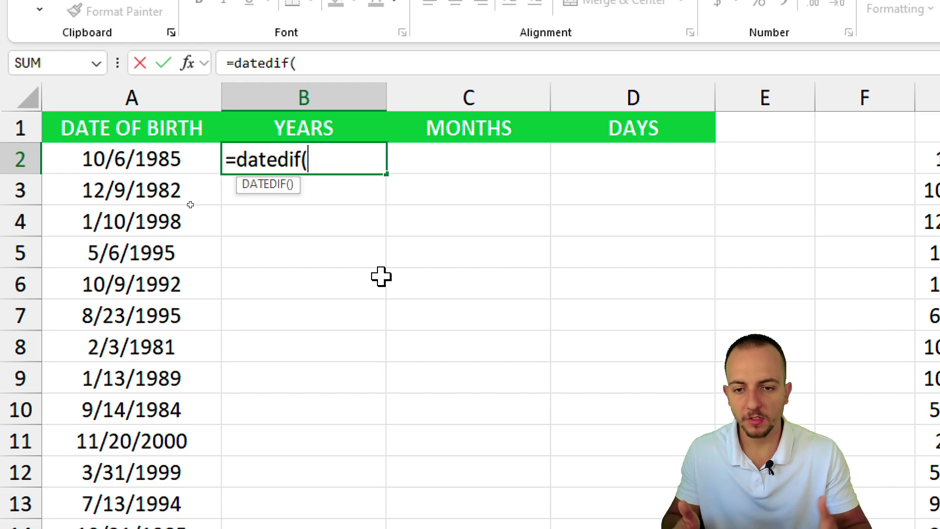
{"action": "type", "text": "\""}
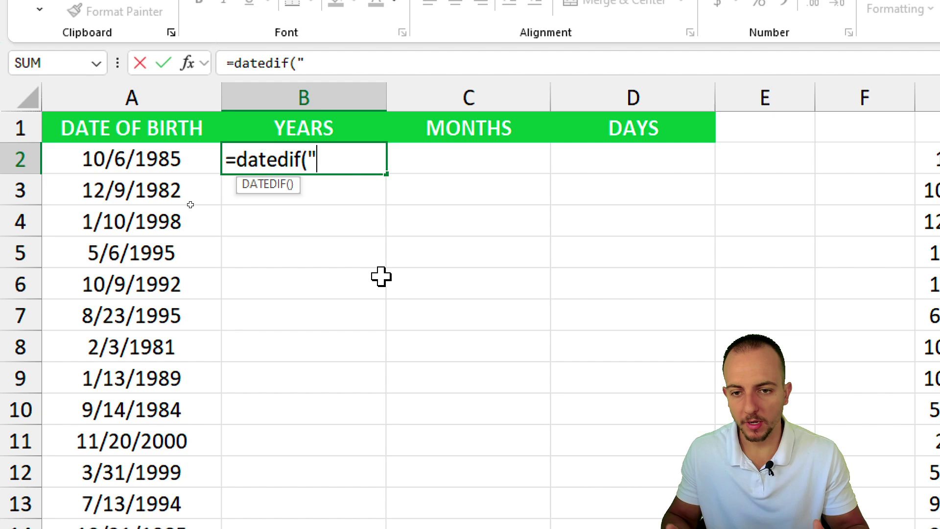
{"action": "type", "text": "10/06"}
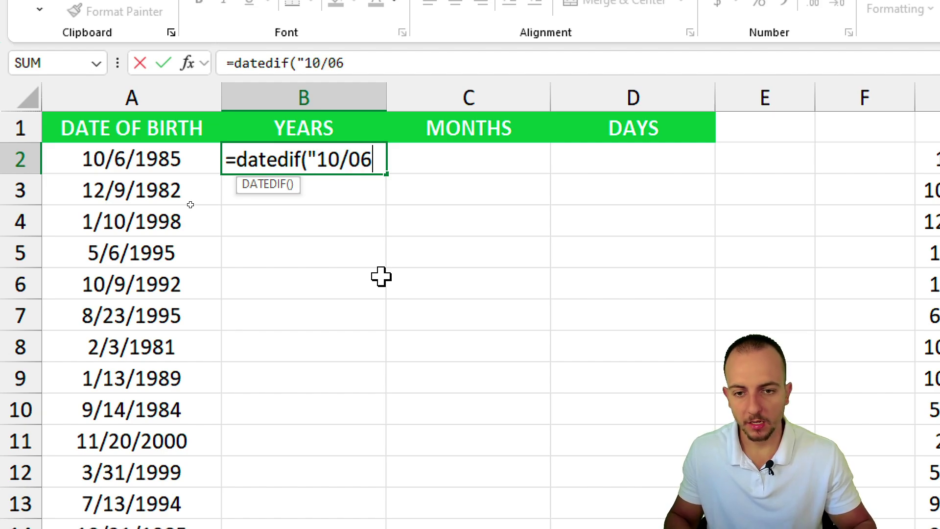
{"action": "type", "text": "\""}
{"action": "key", "text": "BackSpace"}
{"action": "key", "text": "BackSpace"}
{"action": "key", "text": "BackSpace"}
{"action": "key", "text": "BackSpace"}
{"action": "key", "text": "BackSpace"}
{"action": "key", "text": "BackSpace"}
{"action": "key", "text": "BackSpace"}
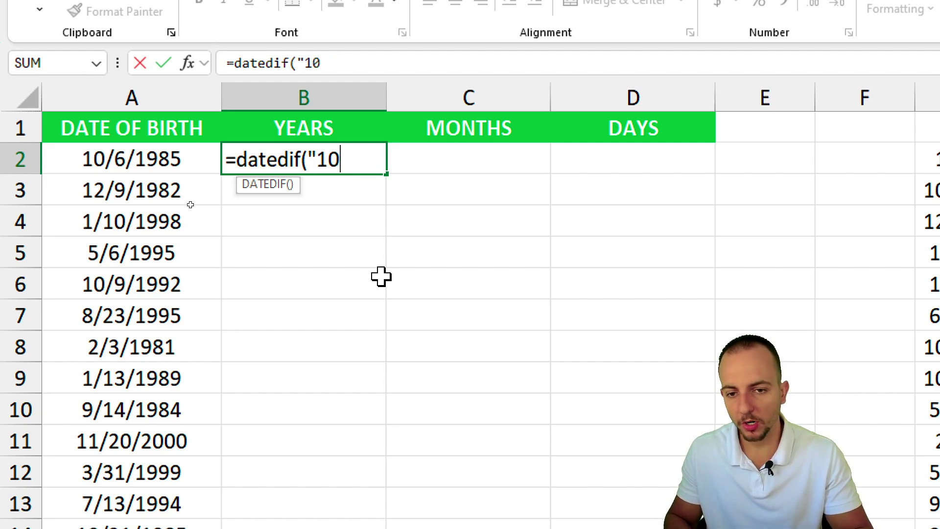
{"action": "left_click", "coordinate": [159, 157]}
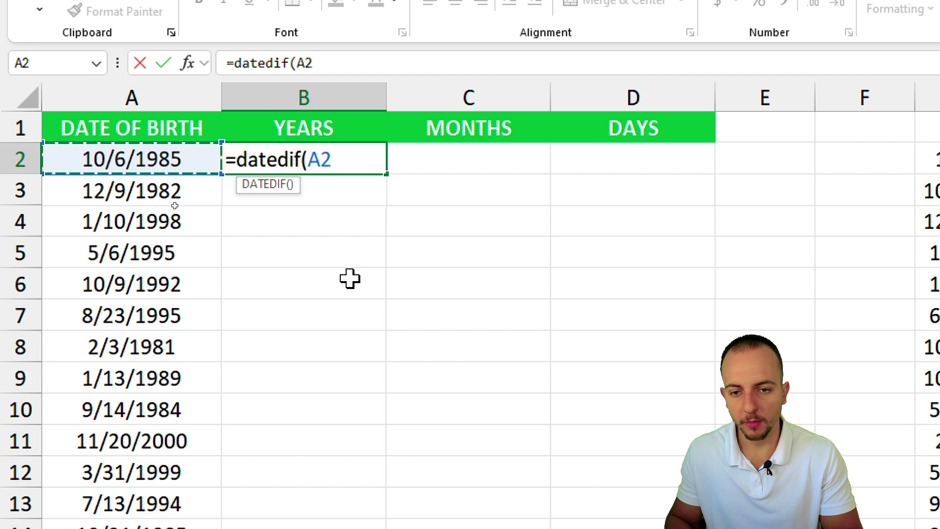
- Finish B2 as =datedif(A2,TODAY(),"Y") so it returns 38 years
{"action": "type", "text": ","}
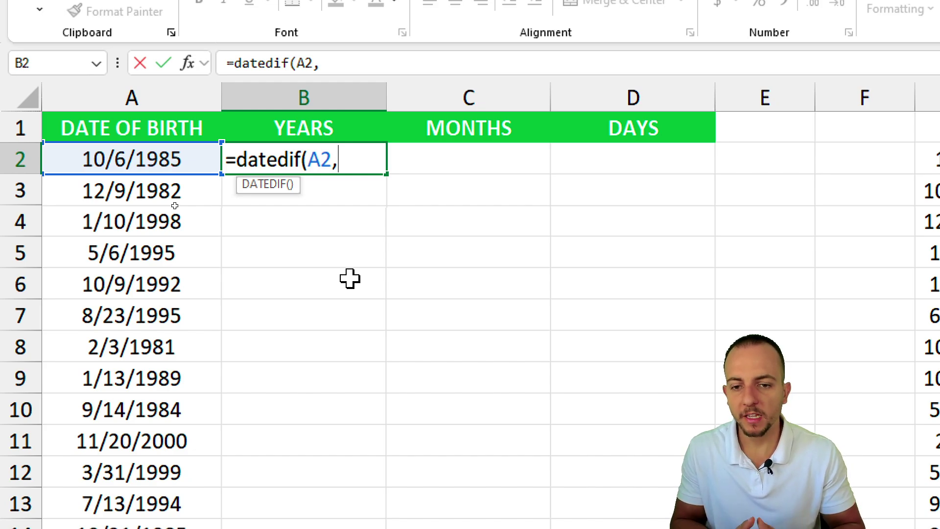
{"action": "type", "text": "\""}
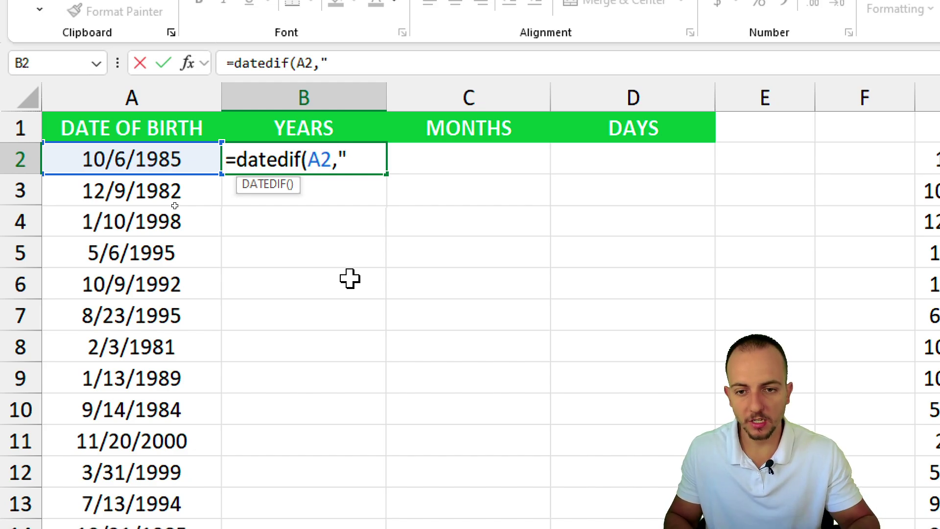
{"action": "type", "text": "01/01/"}
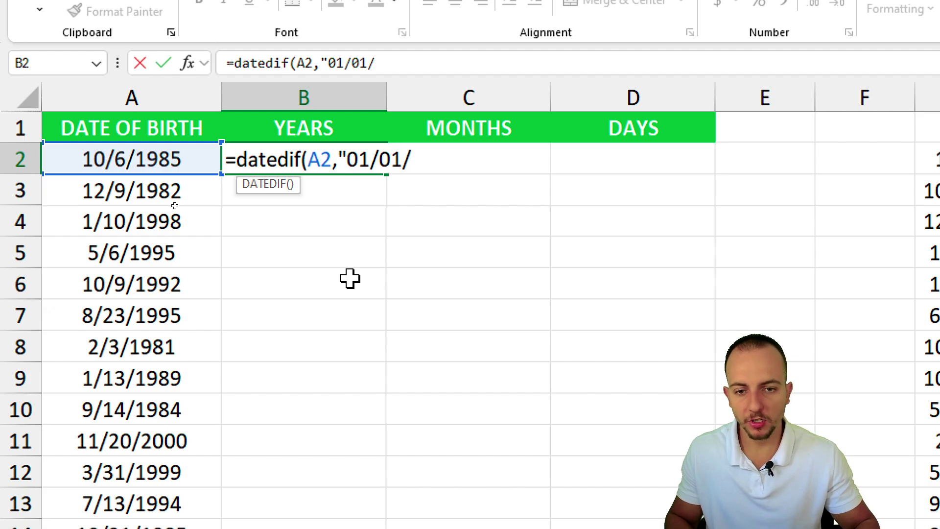
{"action": "type", "text": "2025\""}
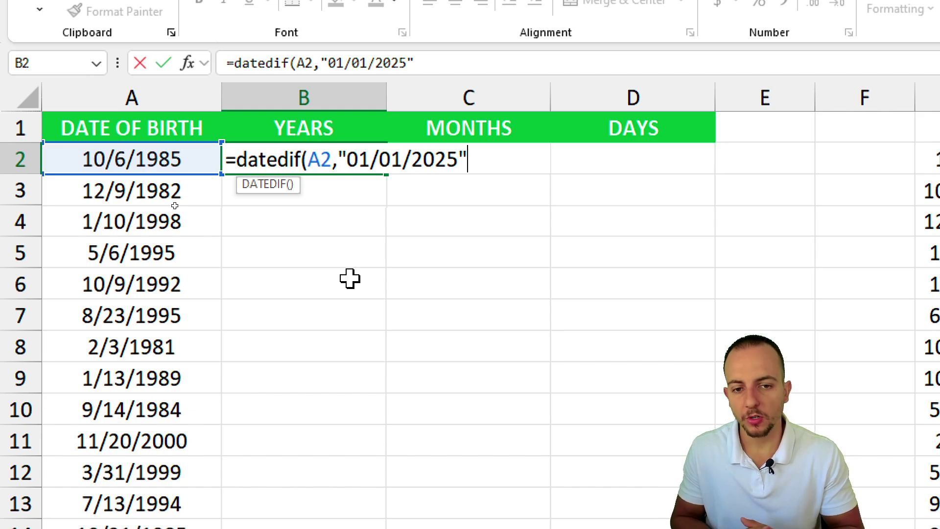
{"action": "key", "text": "BackSpace"}
{"action": "key", "text": "BackSpace"}
{"action": "key", "text": "BackSpace"}
{"action": "key", "text": "BackSpace"}
{"action": "key", "text": "BackSpace"}
{"action": "key", "text": "BackSpace"}
{"action": "key", "text": "BackSpace"}
{"action": "key", "text": "BackSpace"}
{"action": "key", "text": "BackSpace"}
{"action": "key", "text": "BackSpace"}
{"action": "key", "text": "BackSpace"}
{"action": "key", "text": "BackSpace"}
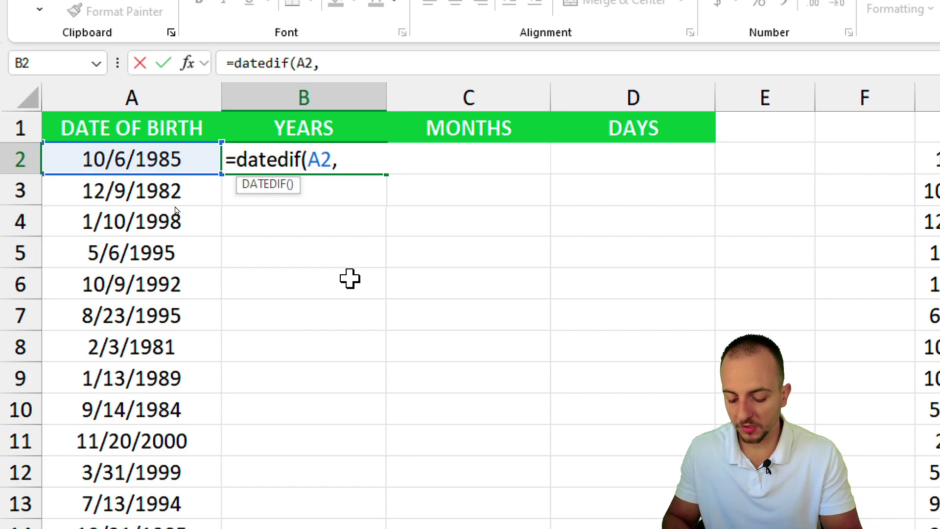
{"action": "type", "text": "today"}
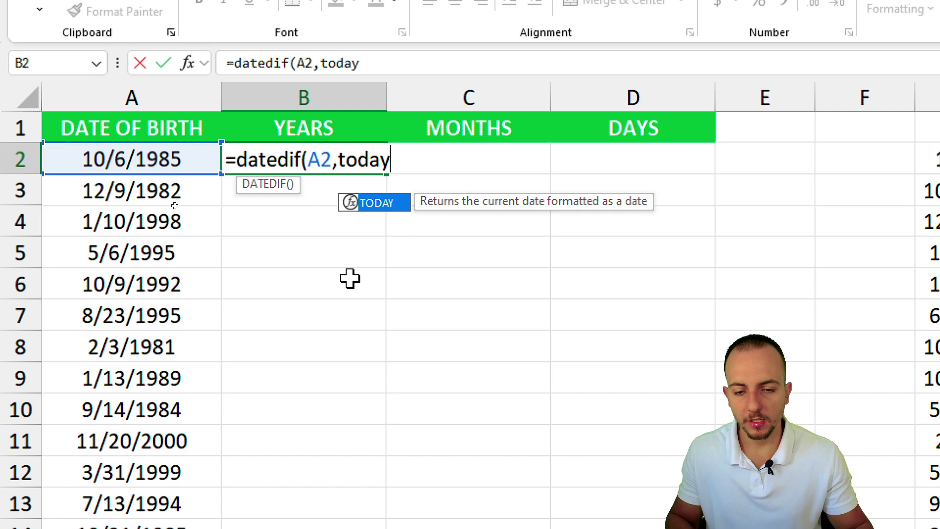
{"action": "double_click", "coordinate": [378, 202]}
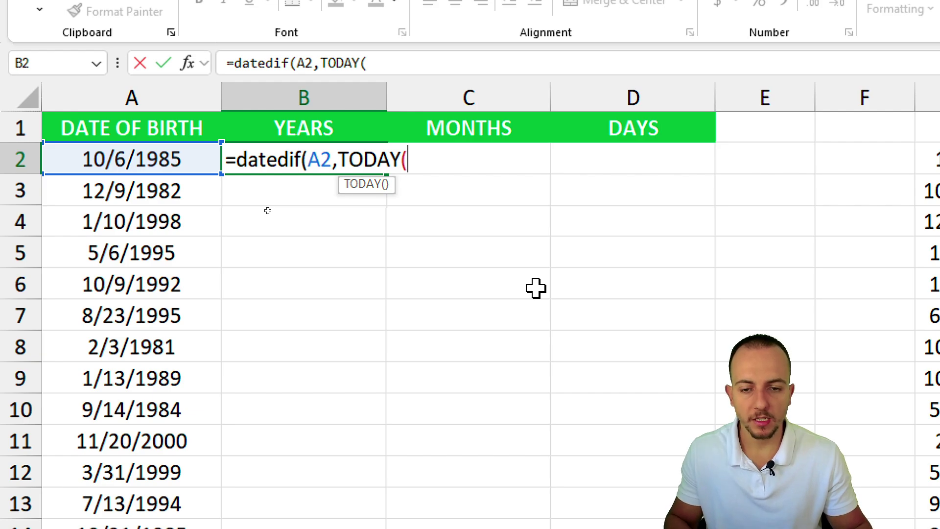
{"action": "type", "text": "),"}
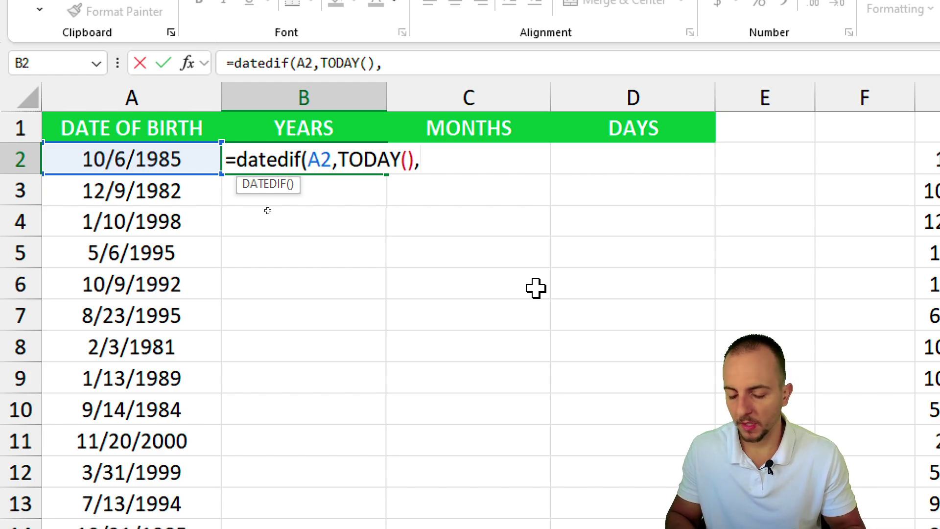
{"action": "type", "text": "\"Y"}
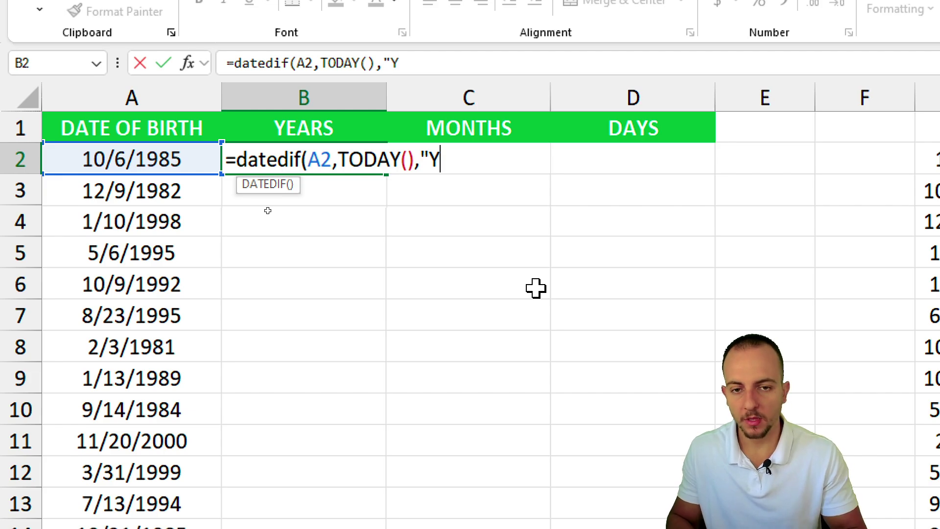
{"action": "type", "text": "\")"}
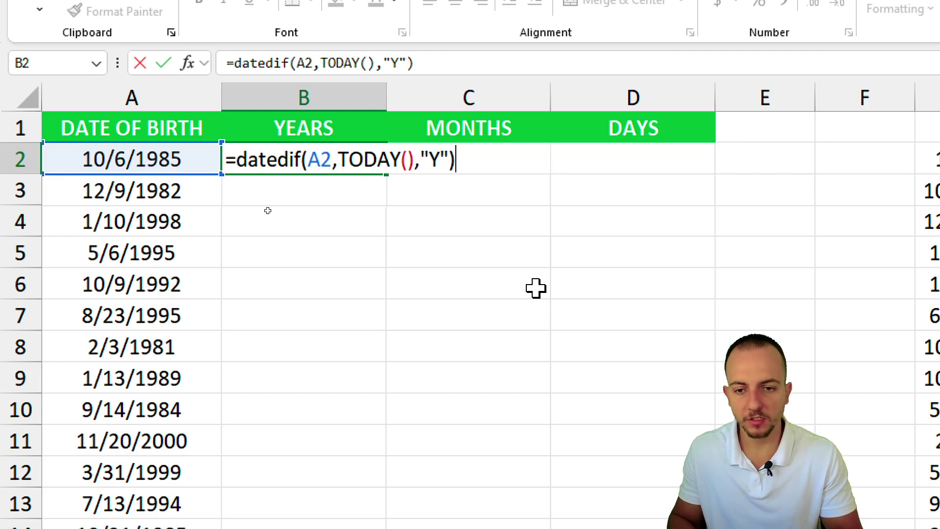
{"action": "key", "text": "Return"}
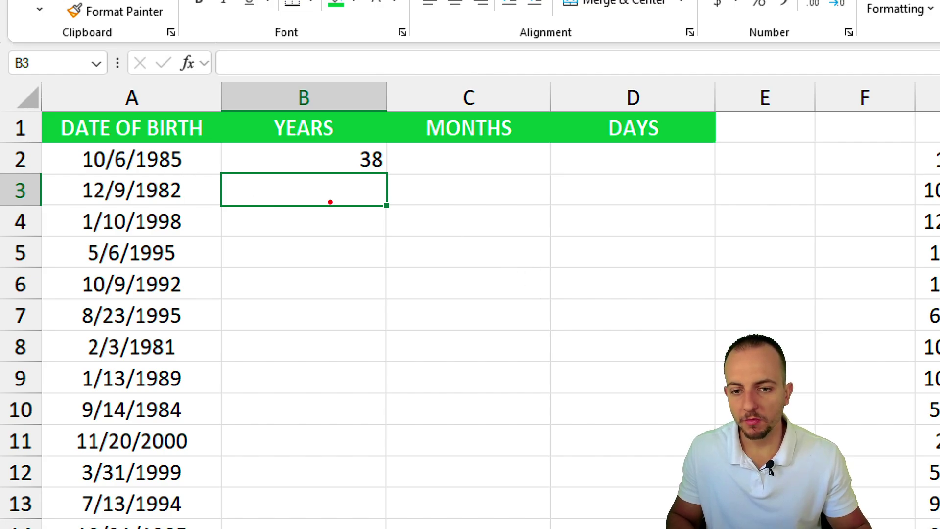
{"action": "mouse_move", "coordinate": [71, 142]}
{"action": "left_mouse_down"}
{"action": "mouse_move", "coordinate": [190, 178]}
{"action": "mouse_move", "coordinate": [223, 219]}
{"action": "left_mouse_up"}
{"action": "mouse_move", "coordinate": [383, 141]}
{"action": "left_mouse_down"}
{"action": "mouse_move", "coordinate": [370, 184]}
{"action": "mouse_move", "coordinate": [377, 143]}
{"action": "mouse_move", "coordinate": [397, 191]}
{"action": "left_mouse_up"}
{"action": "key", "text": "Escape"}
{"action": "left_click", "coordinate": [343, 168]}
{"action": "mouse_move", "coordinate": [386, 227]}
{"action": "left_mouse_down"}
{"action": "mouse_move", "coordinate": [387, 203]}
{"action": "mouse_move", "coordinate": [380, 528]}
{"action": "mouse_move", "coordinate": [351, 528]}
{"action": "left_mouse_up"}
{"action": "key", "text": "Escape"}
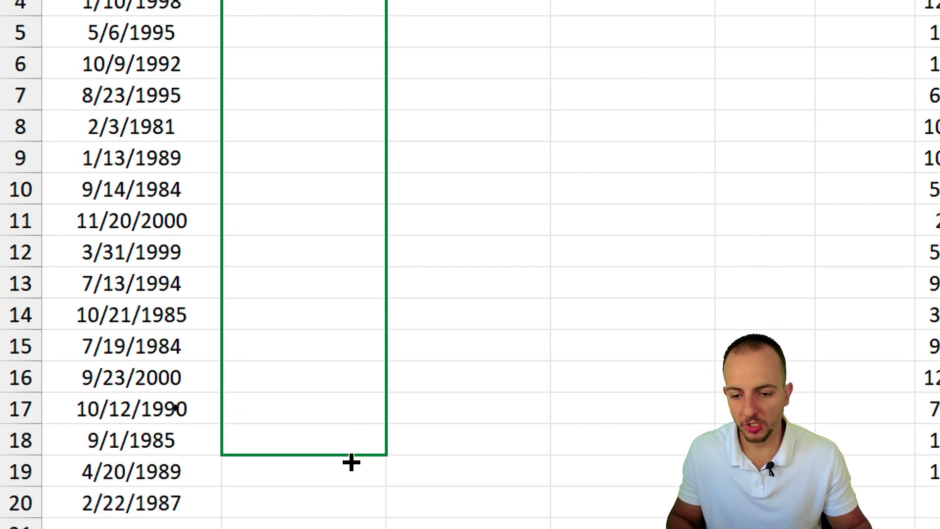
{"action": "left_click_drag", "start_coordinate": [352, 463], "coordinate": [357, 528]}
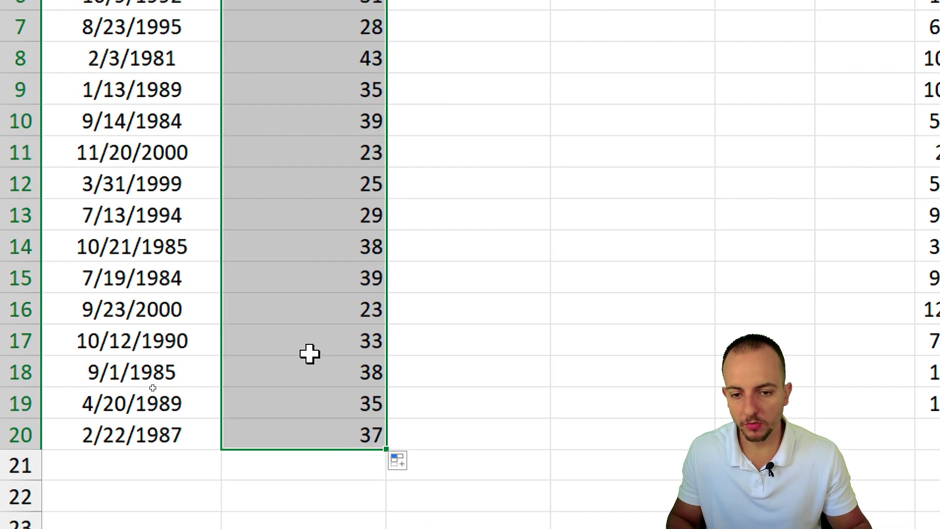
{"action": "left_click", "coordinate": [299, 414]}
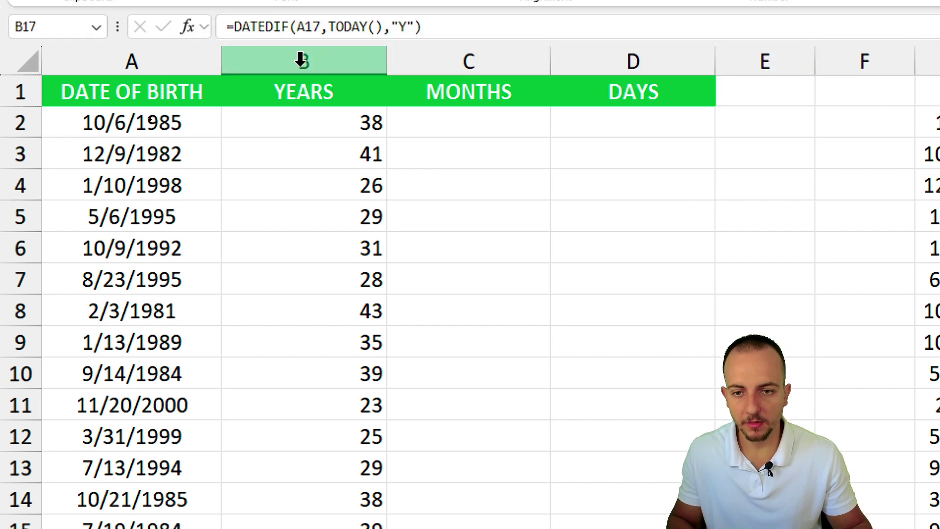
{"action": "left_click", "coordinate": [307, 42]}
{"action": "left_click", "coordinate": [307, 71]}
{"action": "left_click", "coordinate": [298, 198]}
{"action": "left_click", "coordinate": [292, 221]}
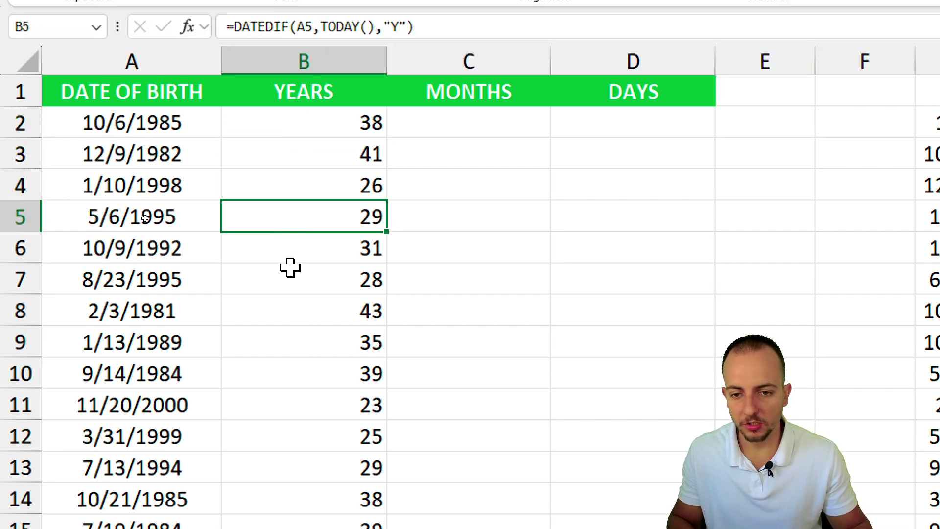
{"action": "left_click", "coordinate": [292, 268]}
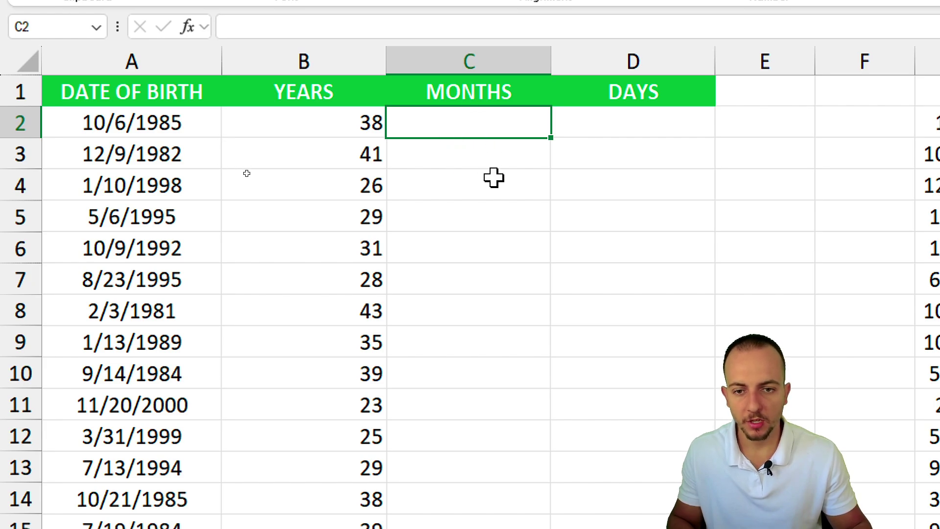
{"action": "left_click", "coordinate": [323, 128]}
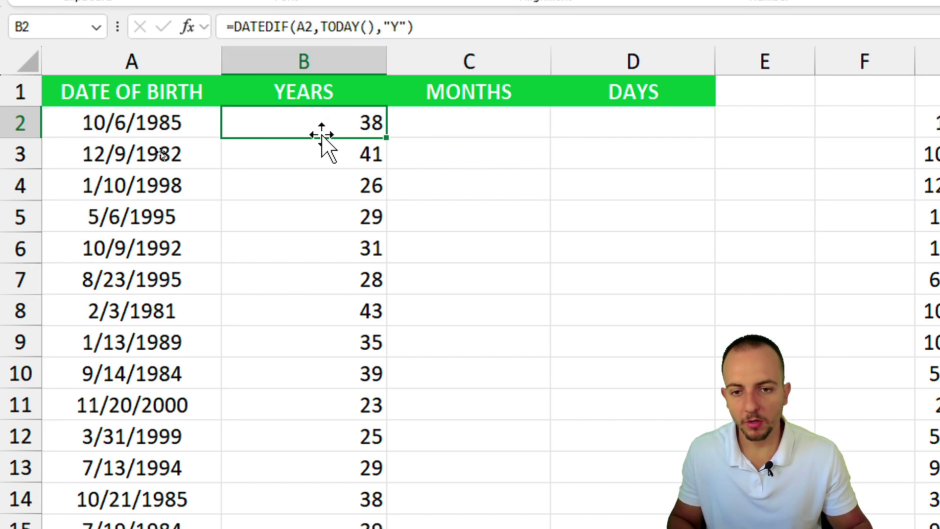
{"action": "double_click", "coordinate": [351, 120]}
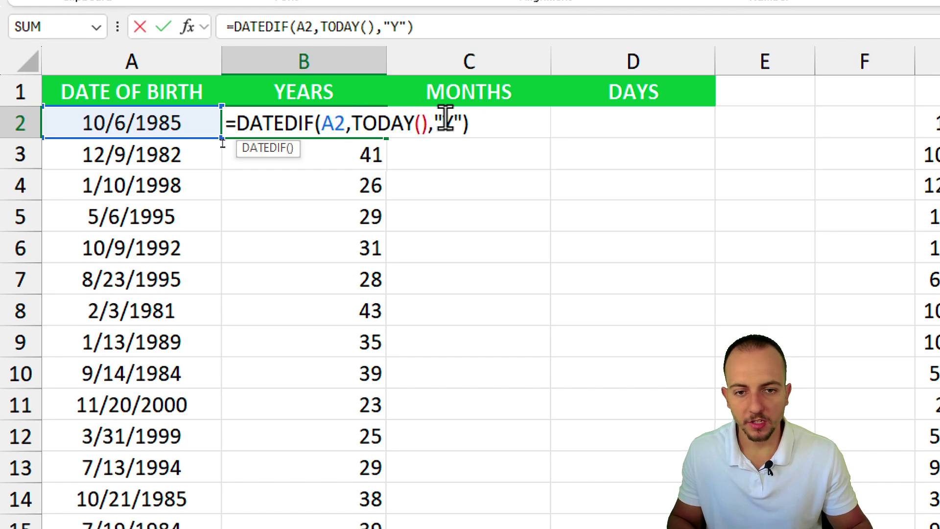
{"action": "left_click_drag", "start_coordinate": [443, 122], "coordinate": [454, 121]}
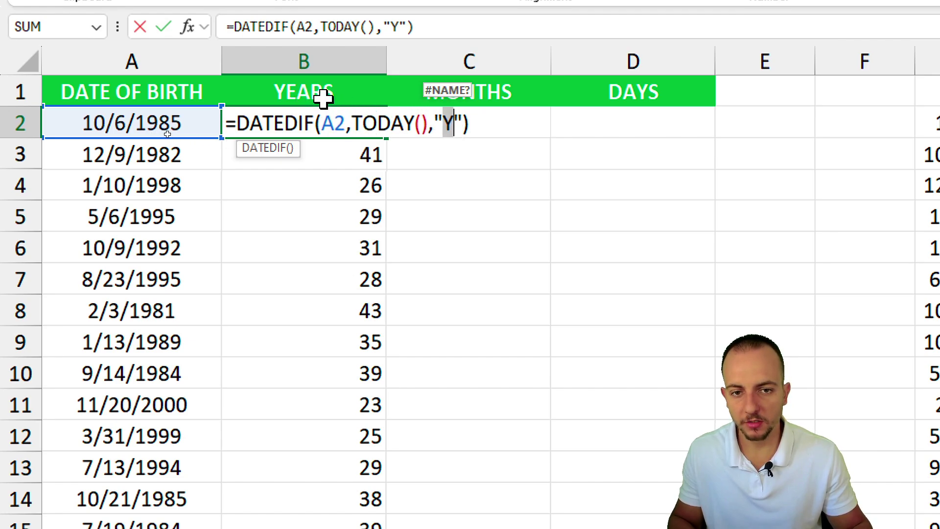
{"action": "type", "text": "m"}
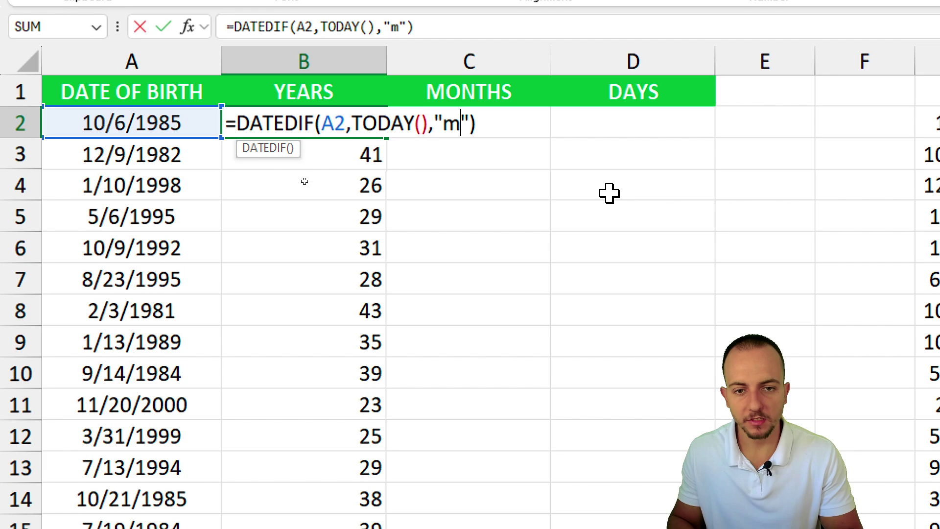
{"action": "key", "text": "BackSpace"}
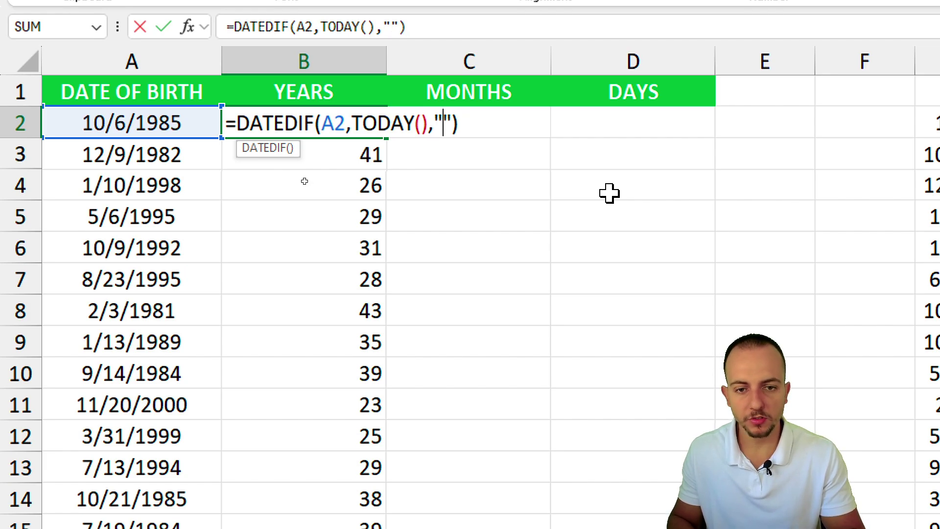
{"action": "type", "text": "d"}
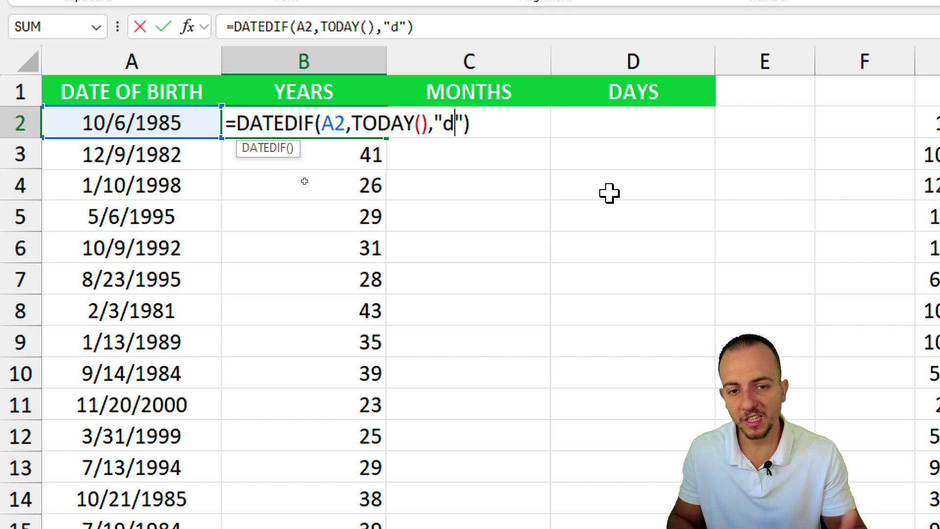
{"action": "key", "text": "Escape"}
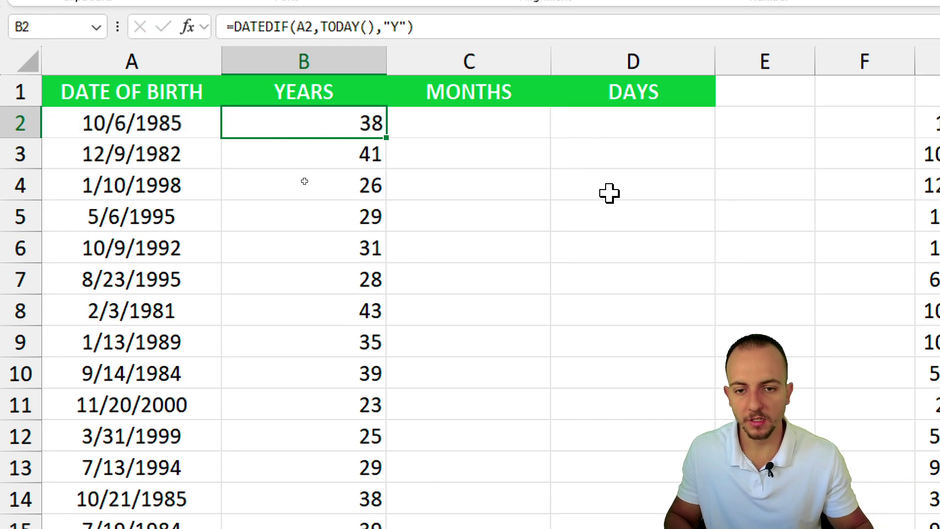
- Enter =datedif(A2,today(),"m") in C2, returning 464 months
{"action": "left_click", "coordinate": [443, 128]}
{"action": "type", "text": "="}
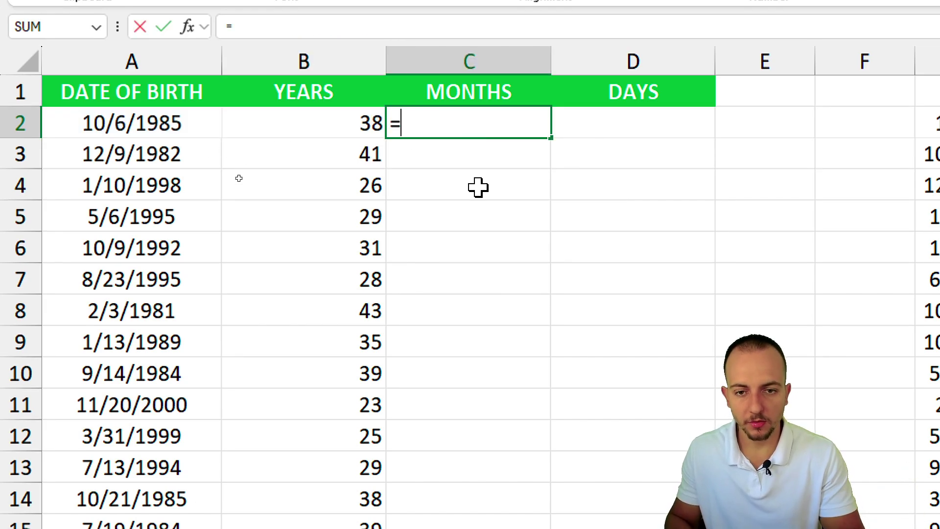
{"action": "type", "text": "datedif"}
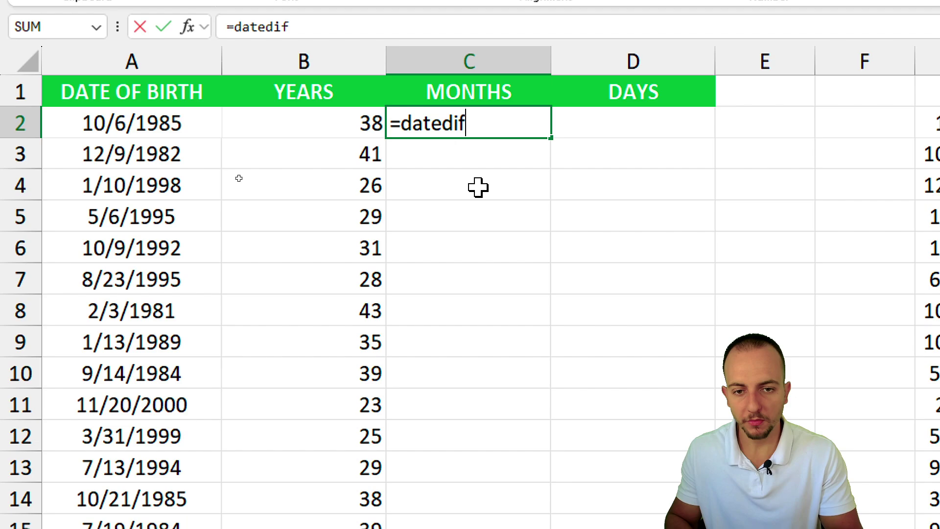
{"action": "type", "text": "("}
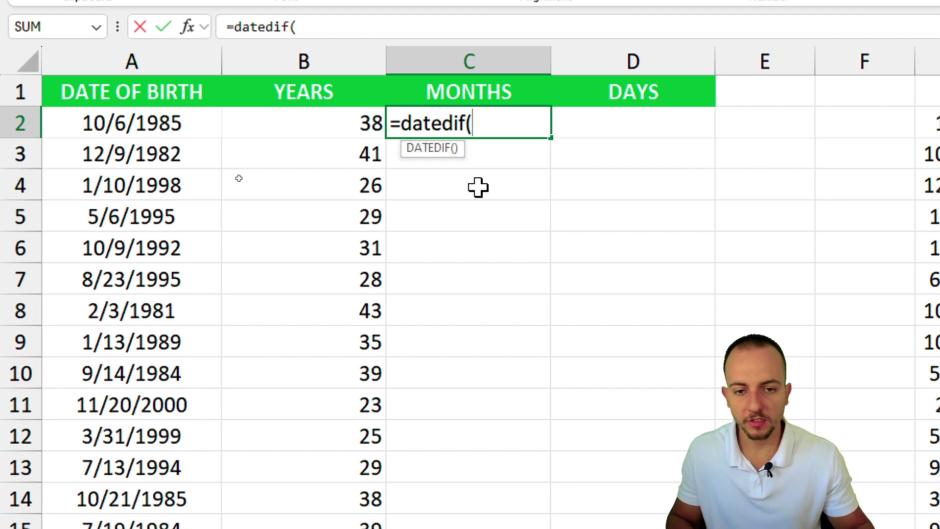
{"action": "left_click", "coordinate": [177, 122]}
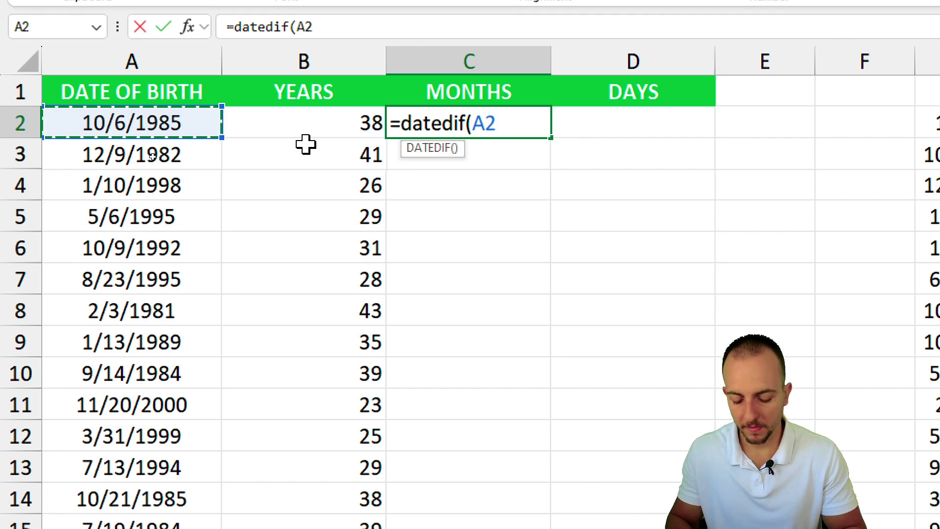
{"action": "type", "text": ","}
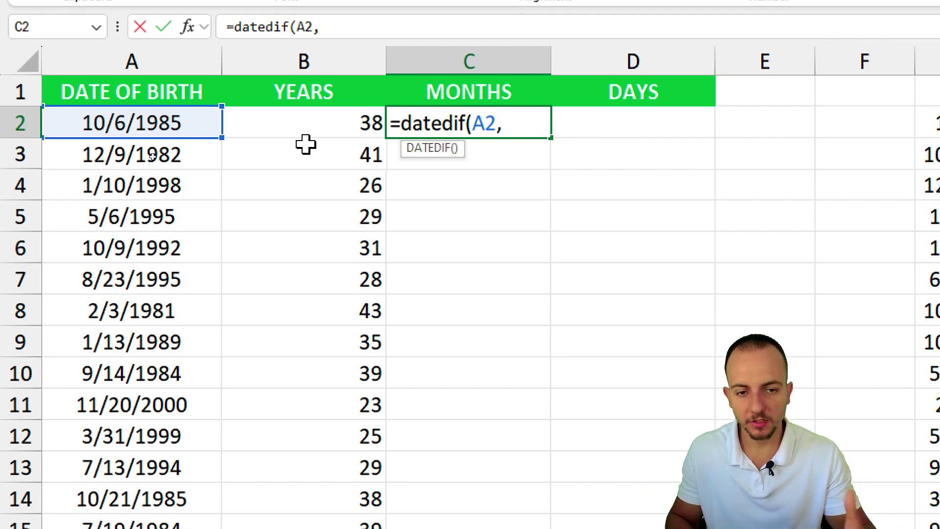
{"action": "type", "text": "today"}
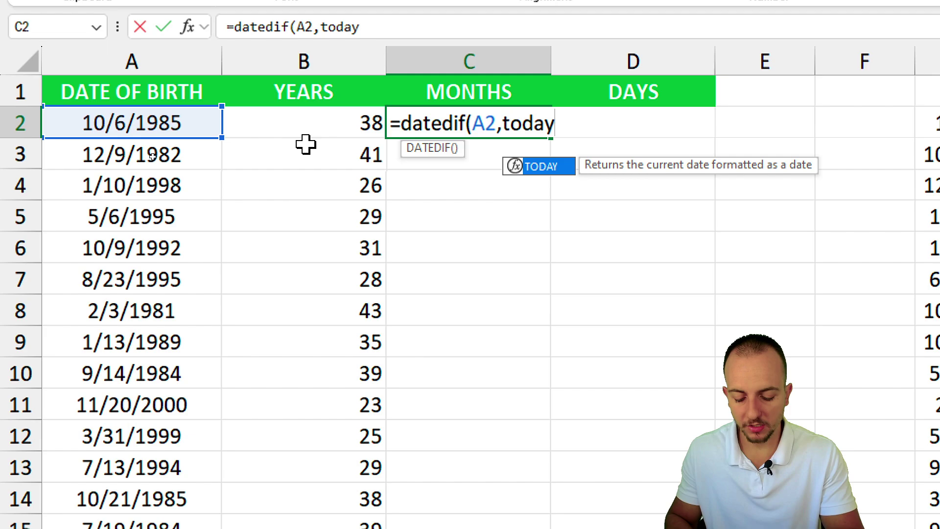
{"action": "type", "text": "()"}
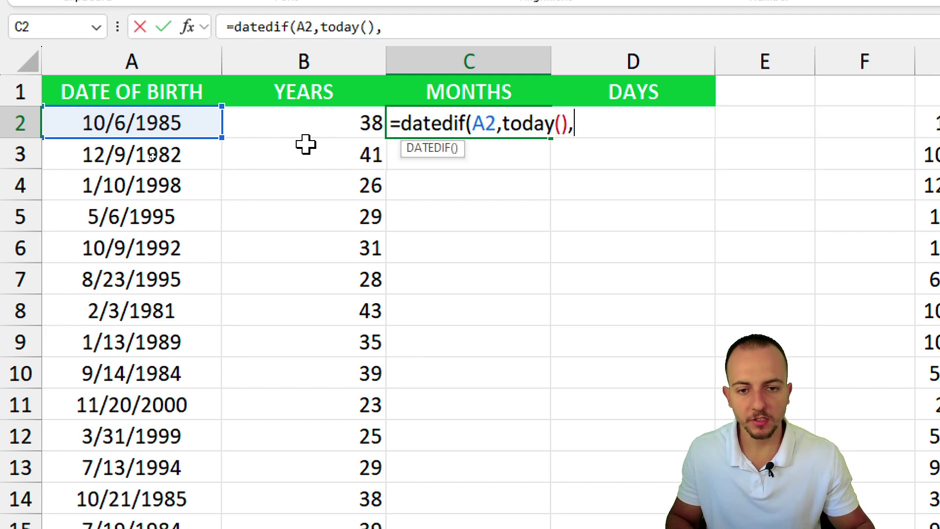
{"action": "type", "text": ","}
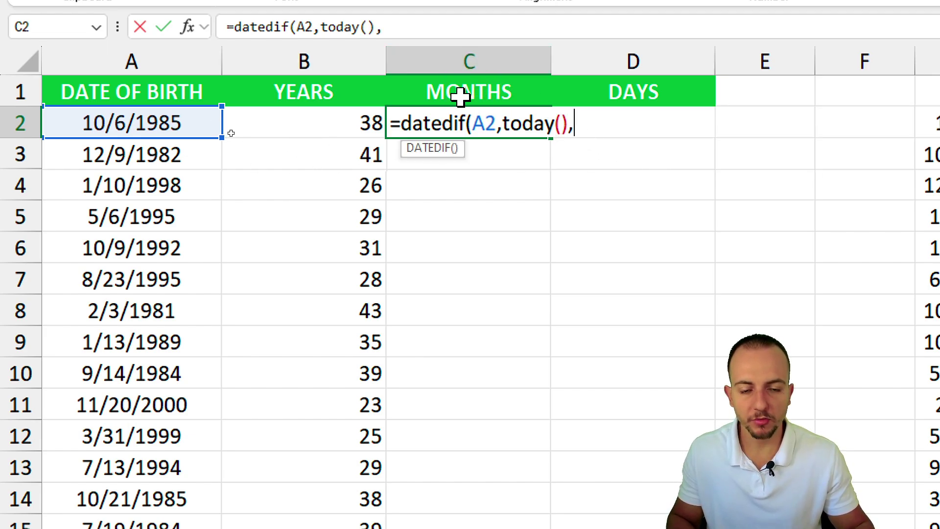
{"action": "type", "text": "\"m"}
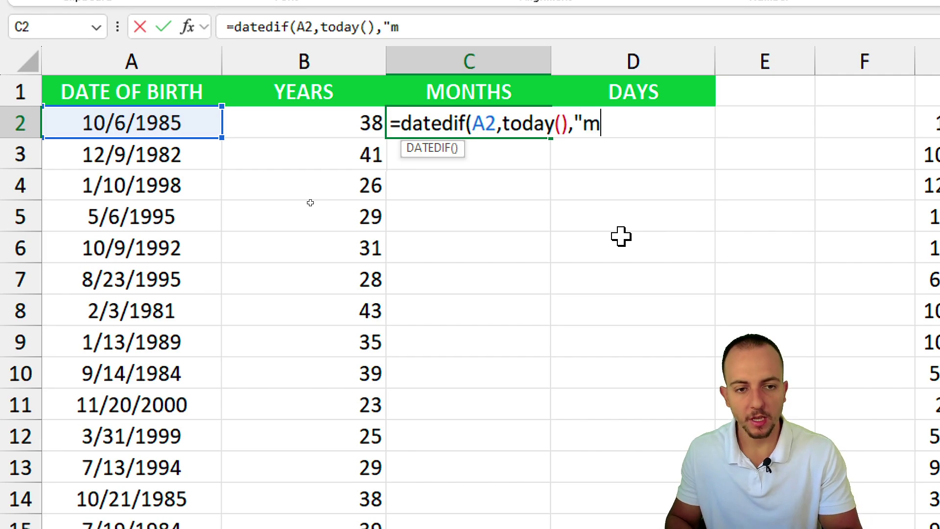
{"action": "type", "text": "\")"}
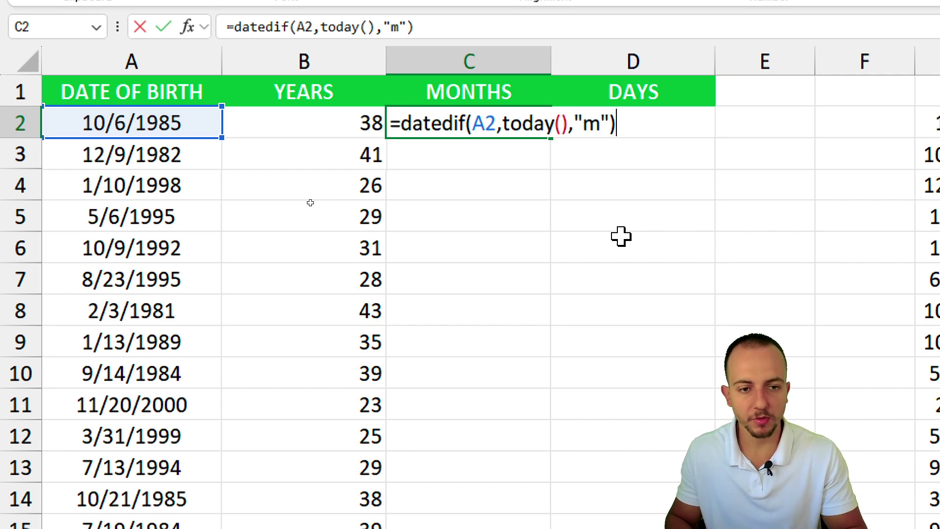
{"action": "key", "text": "Return"}
{"action": "left_click", "coordinate": [584, 123]}
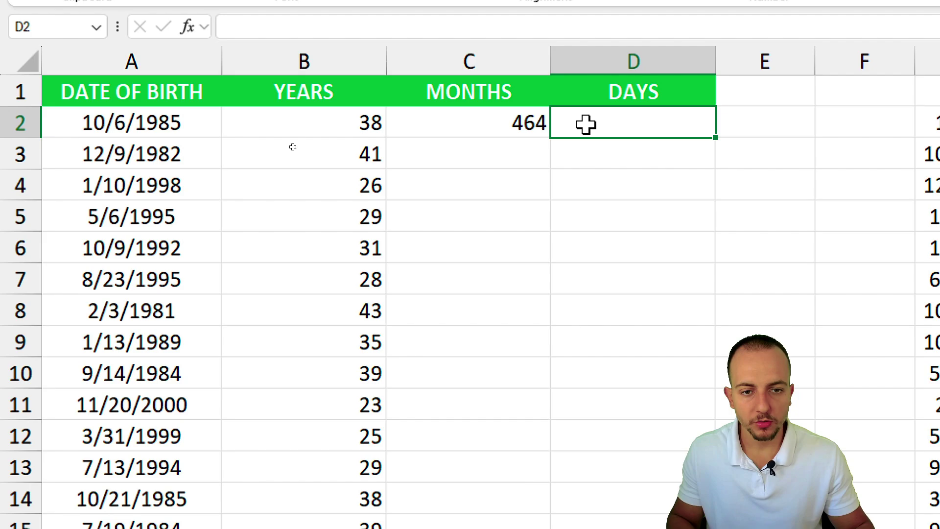
- Copy the months formula text from C2 without changing the cell
{"action": "left_click", "coordinate": [478, 116]}
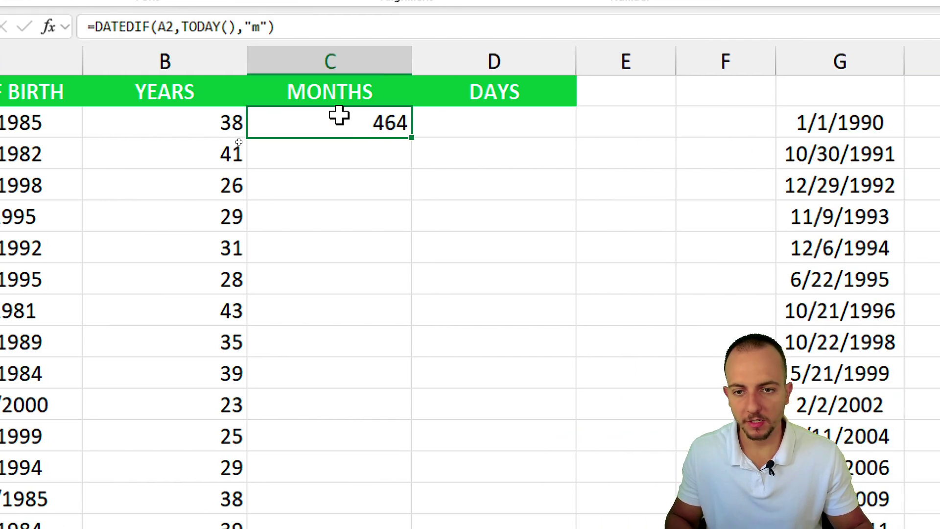
{"action": "double_click", "coordinate": [339, 115]}
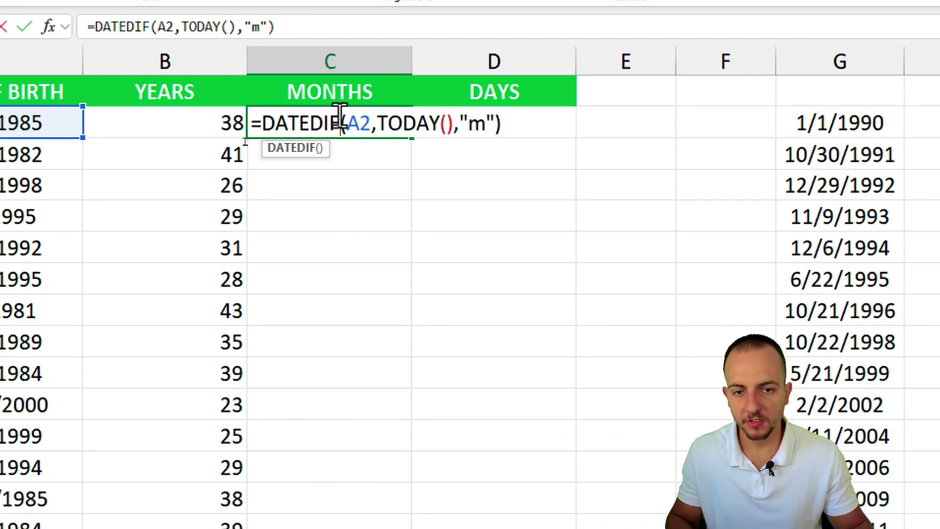
{"action": "left_click_drag", "start_coordinate": [500, 123], "coordinate": [251, 130]}
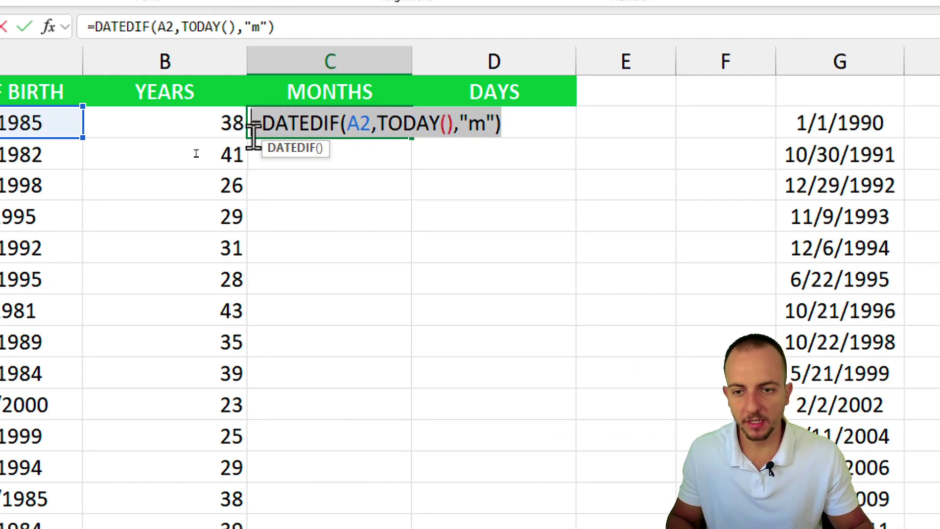
{"action": "right_click", "coordinate": [316, 123]}
{"action": "left_click", "coordinate": [363, 167]}
{"action": "key", "text": "Escape"}
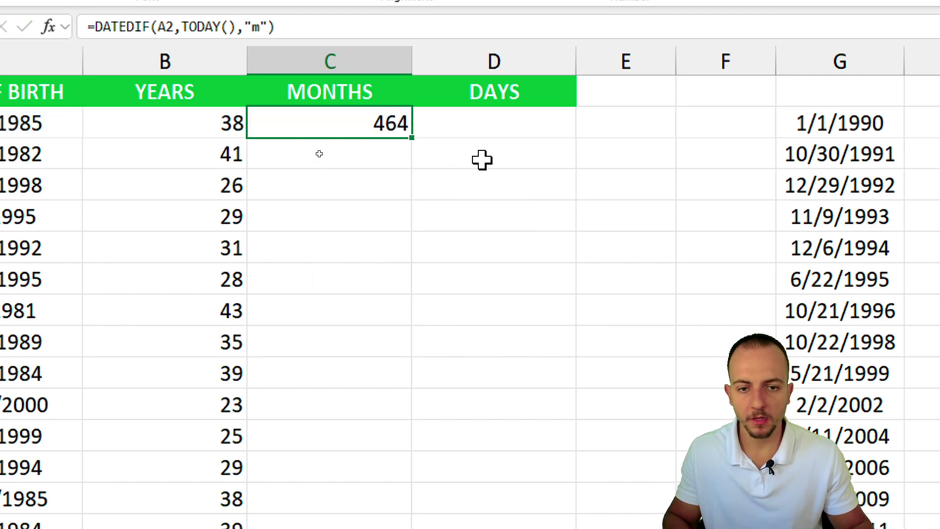
- Paste the formula into D2 and change "m" to "d", giving 14138 days
{"action": "left_click", "coordinate": [507, 120]}
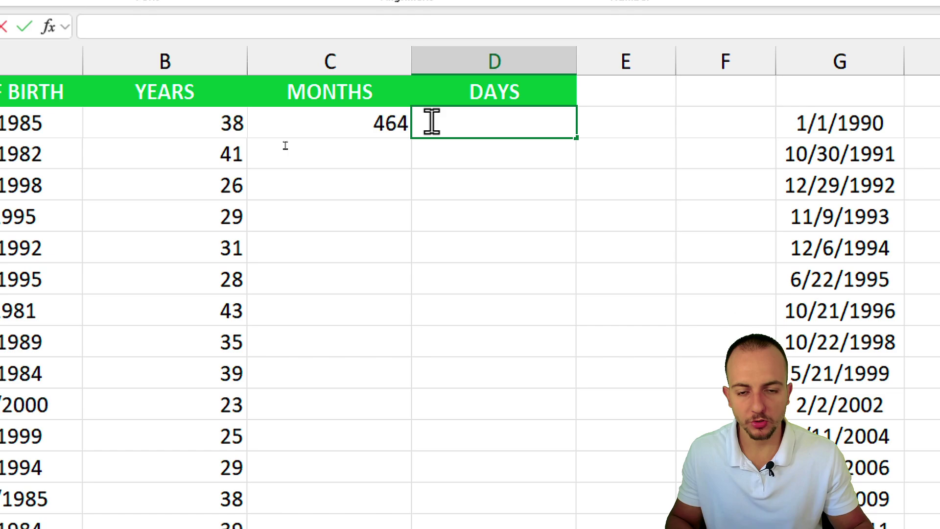
{"action": "right_click", "coordinate": [454, 122]}
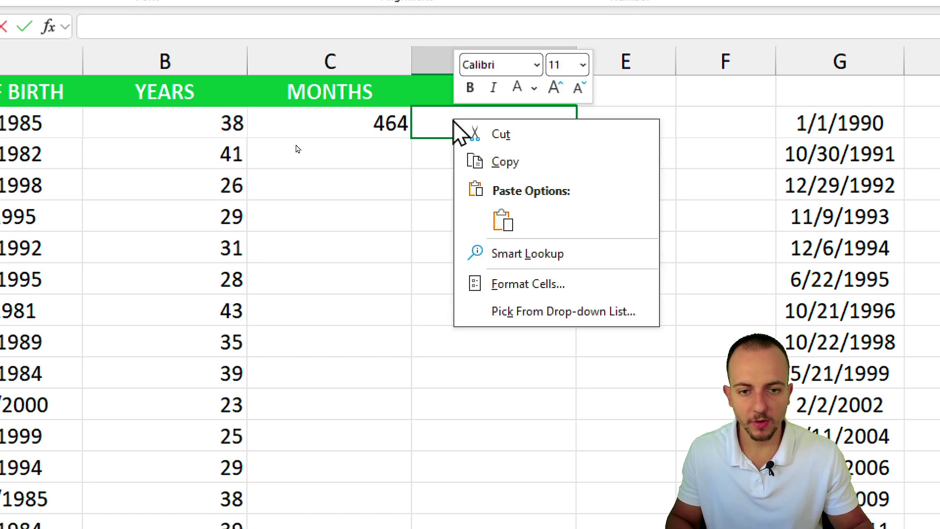
{"action": "left_click", "coordinate": [503, 219]}
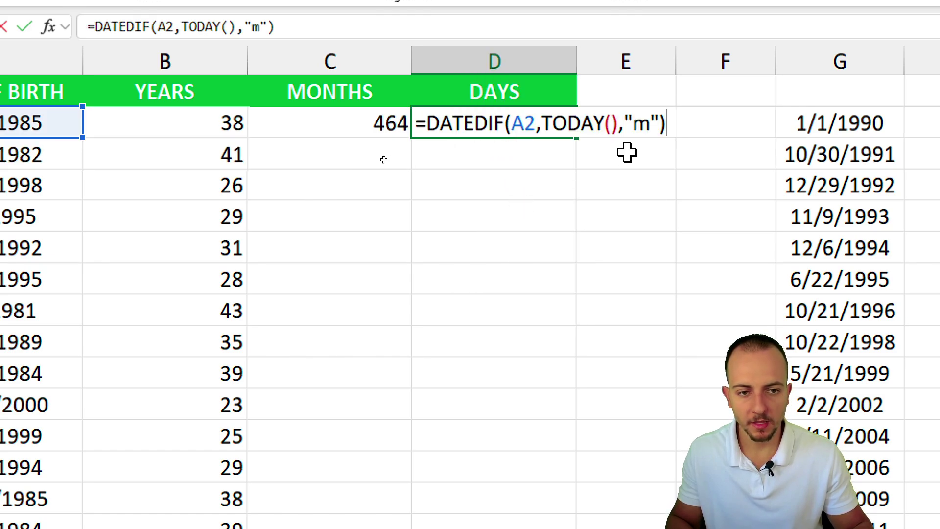
{"action": "double_click", "coordinate": [641, 123]}
{"action": "type", "text": "d"}
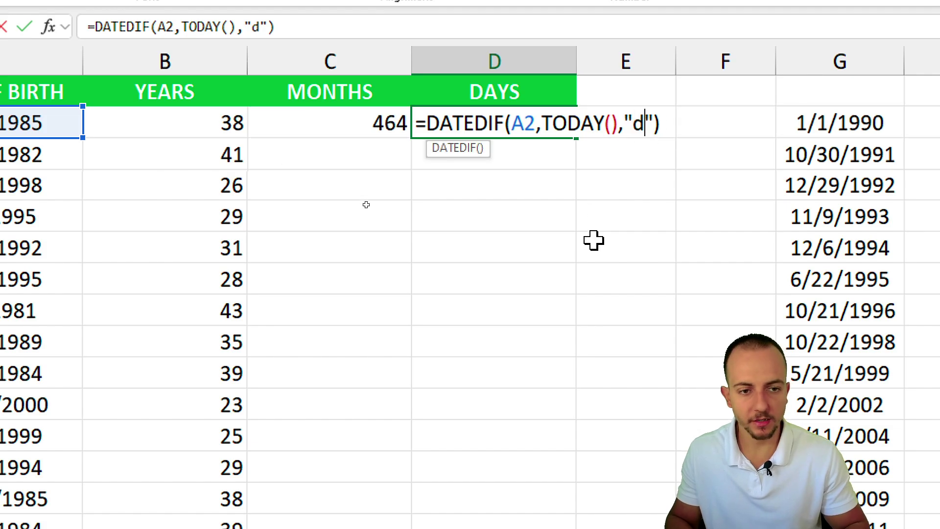
{"action": "key", "text": "Return"}
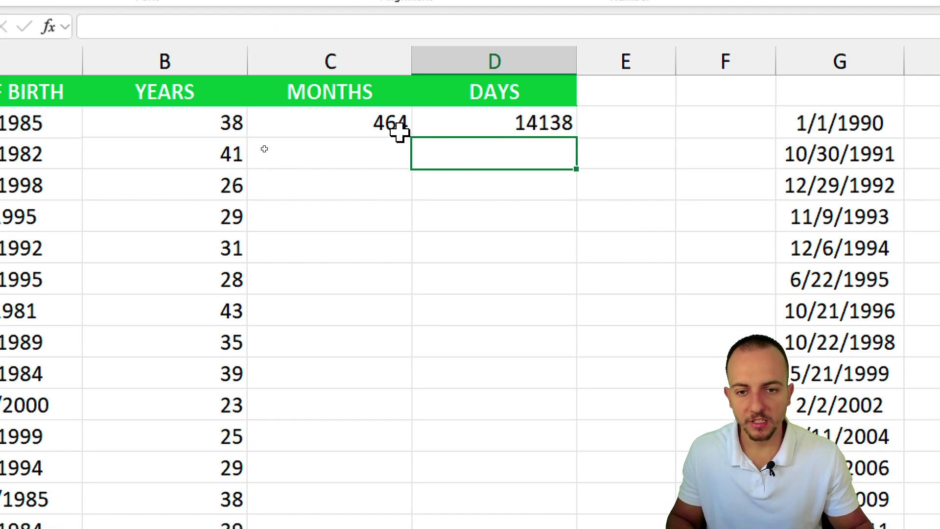
- Fill the C2:D2 months and days formulas down to row 23
{"action": "left_click_drag", "start_coordinate": [395, 128], "coordinate": [487, 126]}
{"action": "left_click_drag", "start_coordinate": [576, 143], "coordinate": [524, 427]}
{"action": "left_click", "coordinate": [368, 304]}
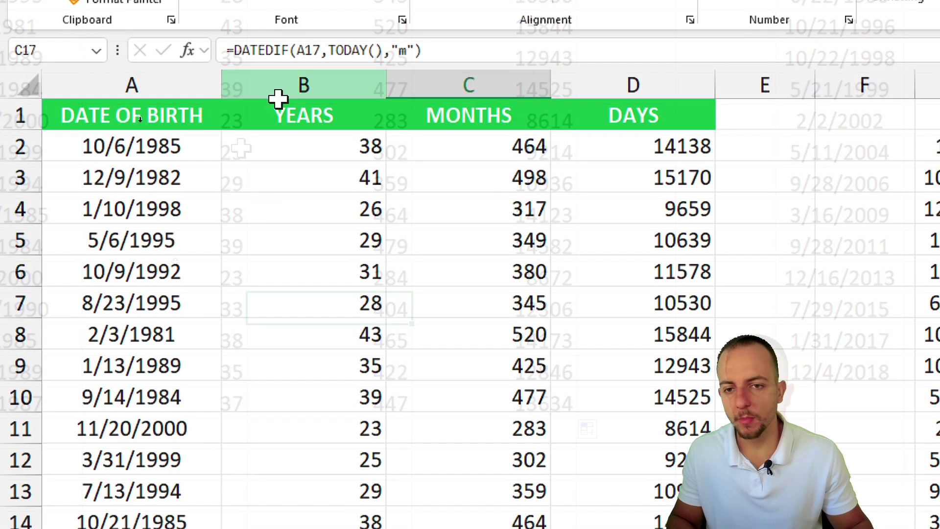
- Review the YEARS, MONTHS and DAYS columns and the TODAY() call in the years formula
{"action": "left_click", "coordinate": [277, 84]}
{"action": "left_click", "coordinate": [478, 84]}
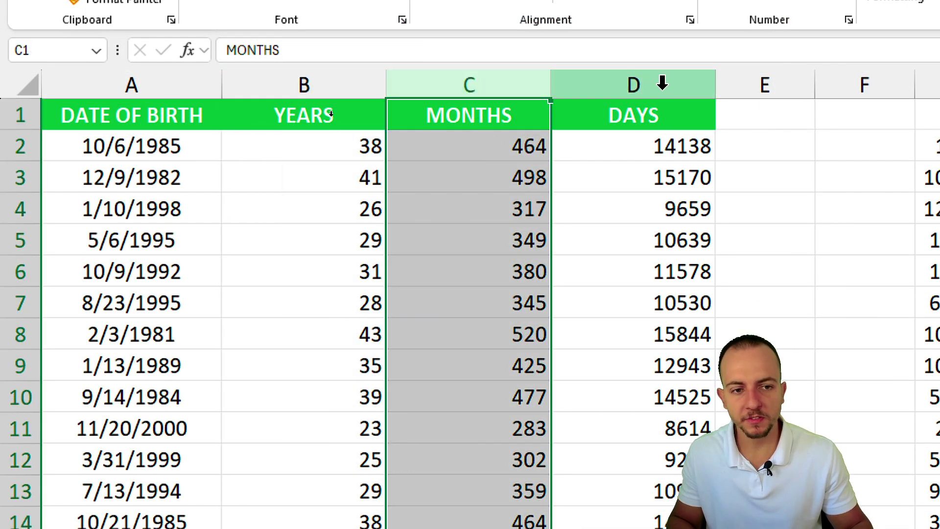
{"action": "left_click", "coordinate": [662, 84]}
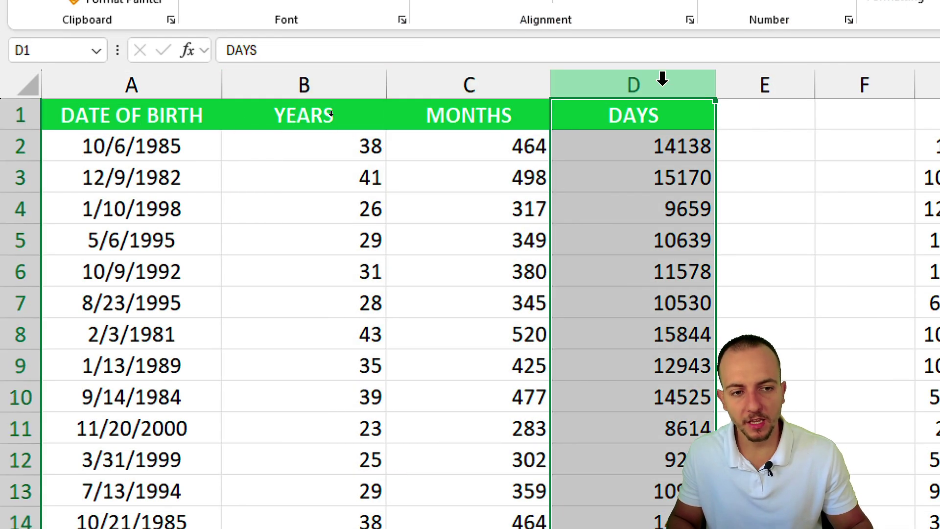
{"action": "left_click", "coordinate": [149, 156]}
{"action": "double_click", "coordinate": [345, 139]}
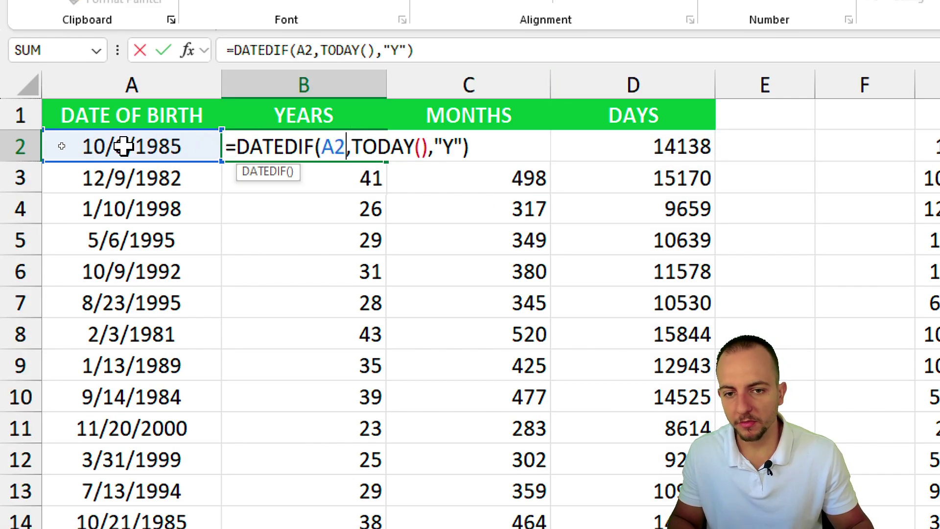
{"action": "double_click", "coordinate": [383, 145]}
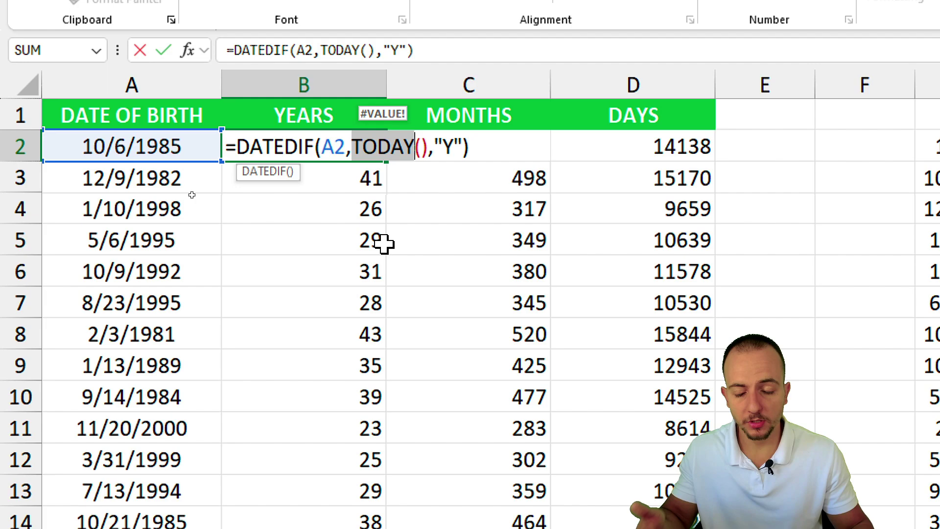
{"action": "key", "text": "Escape"}
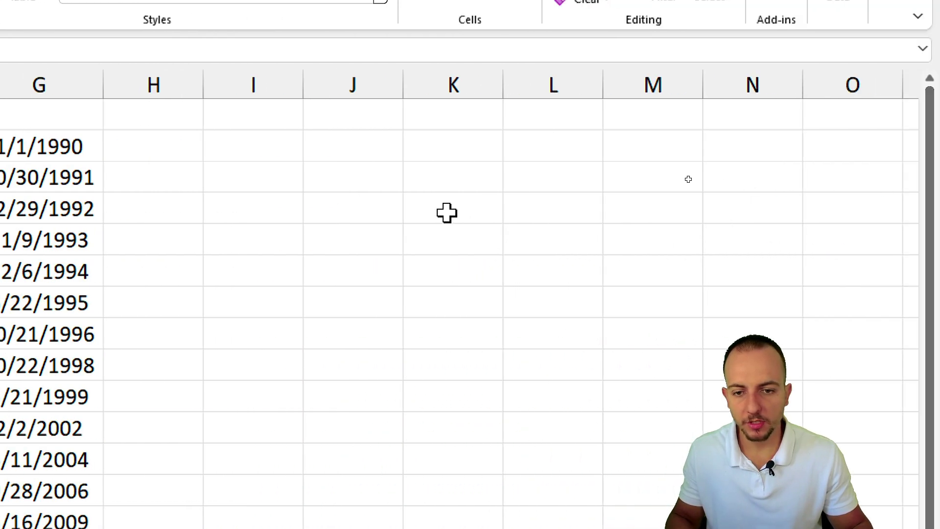
- Enter 01/01/1999 in J3 and 03/15/2005 in K3
{"action": "left_click", "coordinate": [387, 186]}
{"action": "type", "text": "01/01/"}
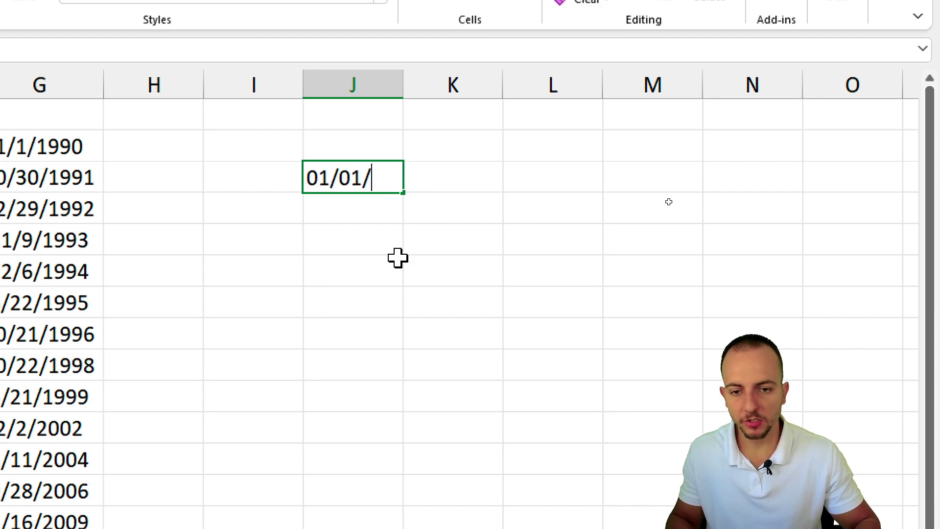
{"action": "type", "text": "1999"}
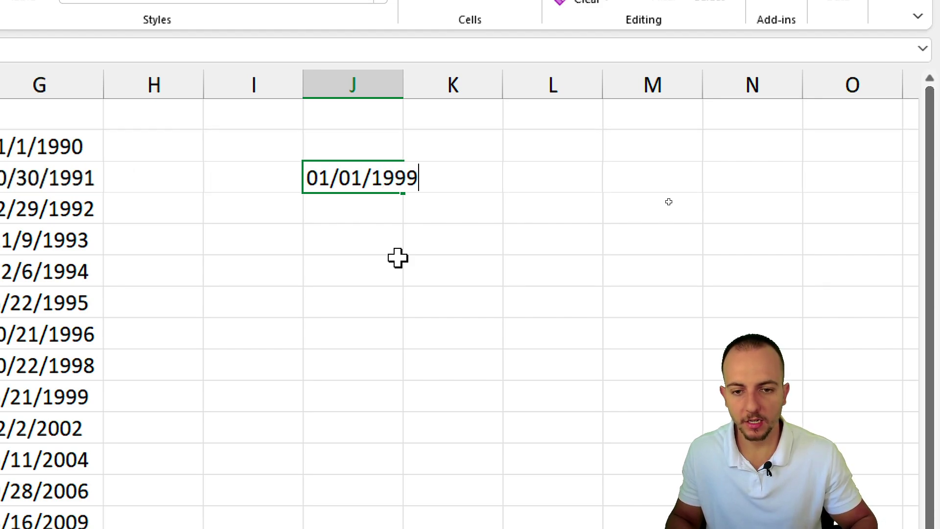
{"action": "key", "text": "Return"}
{"action": "left_click", "coordinate": [465, 170]}
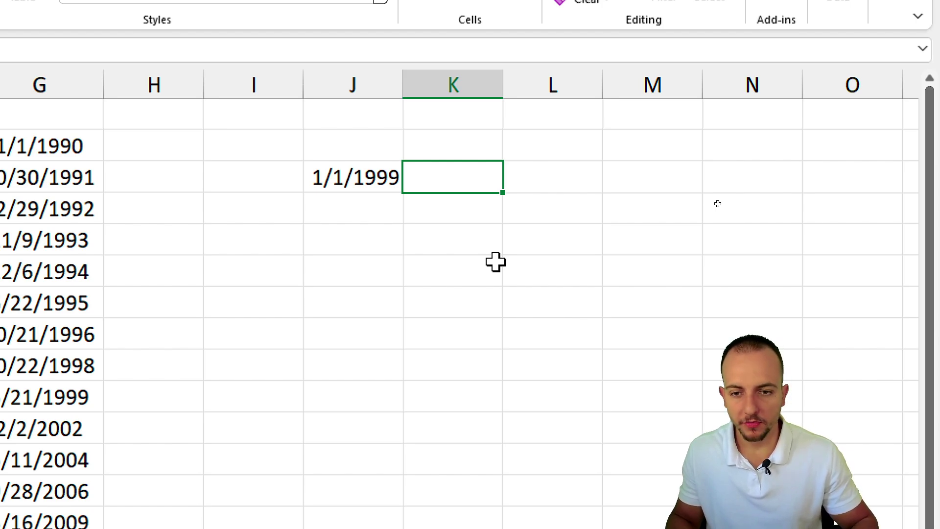
{"action": "type", "text": "03/15"}
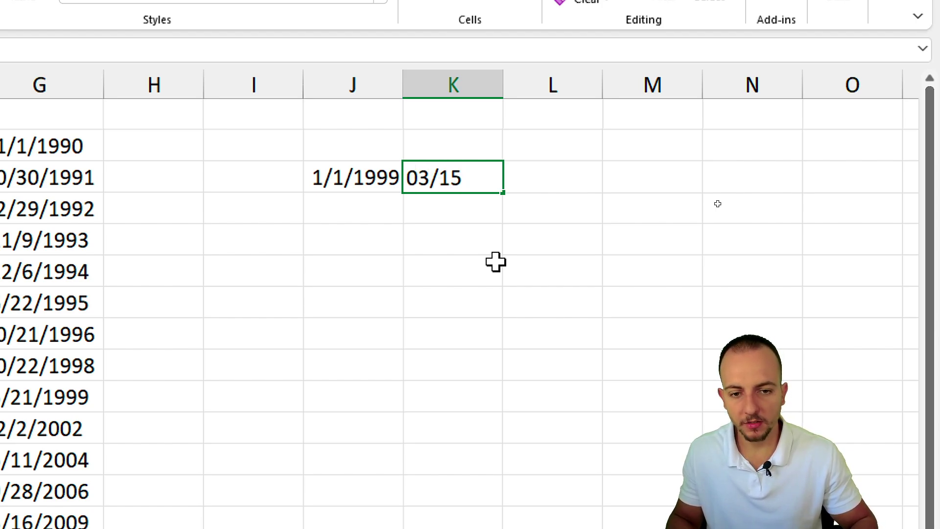
{"action": "type", "text": "/20"}
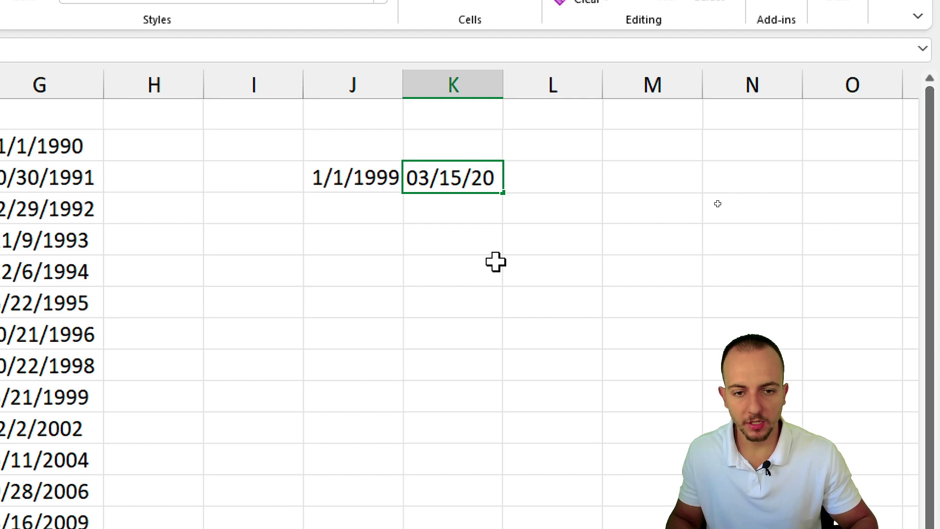
{"action": "type", "text": "05"}
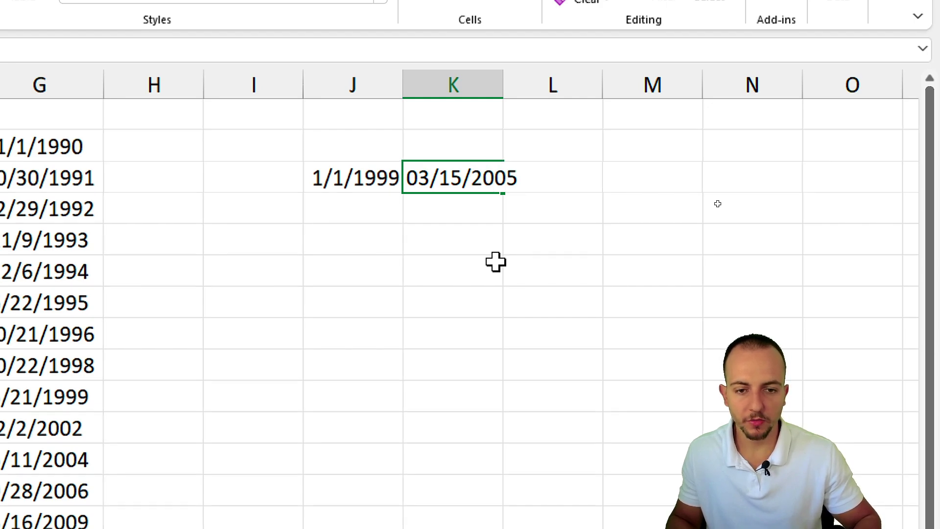
{"action": "key", "text": "Return"}
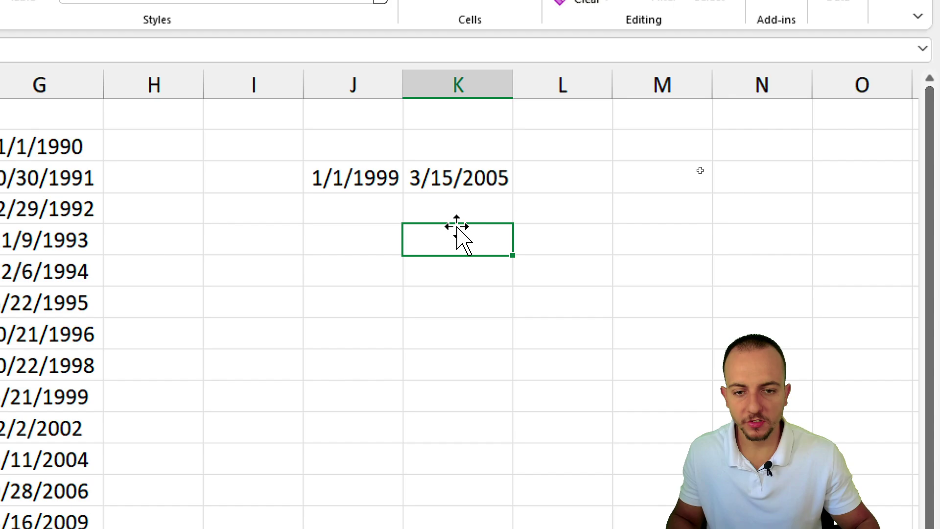
{"action": "left_click_drag", "start_coordinate": [353, 177], "coordinate": [453, 178]}
- In K5 enter =DATEDIF(J3,K3,"y"), which returns 6 years
{"action": "left_click", "coordinate": [444, 229]}
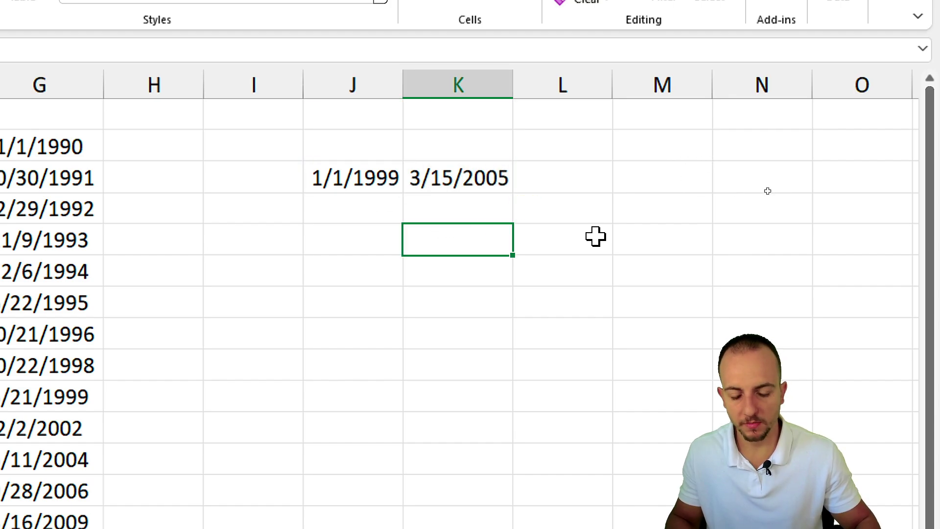
{"action": "type", "text": "="}
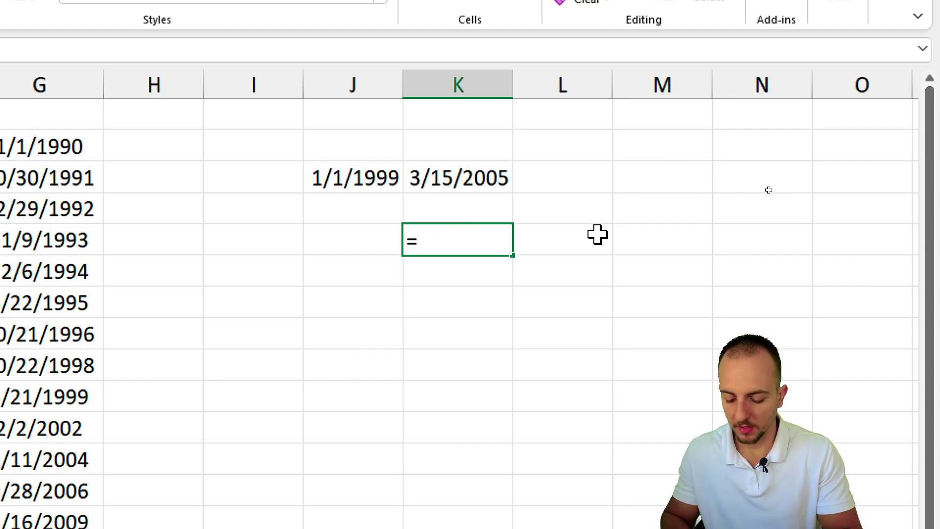
{"action": "type", "text": "datedif"}
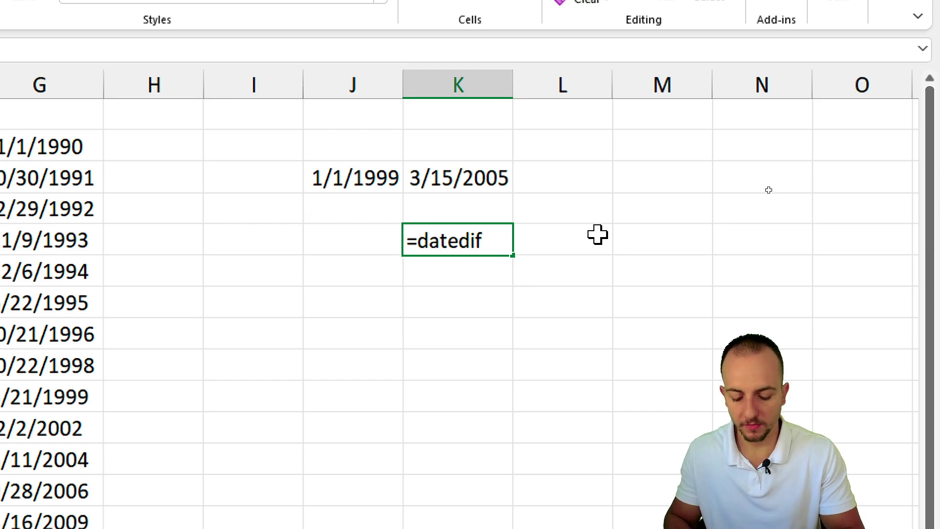
{"action": "type", "text": "("}
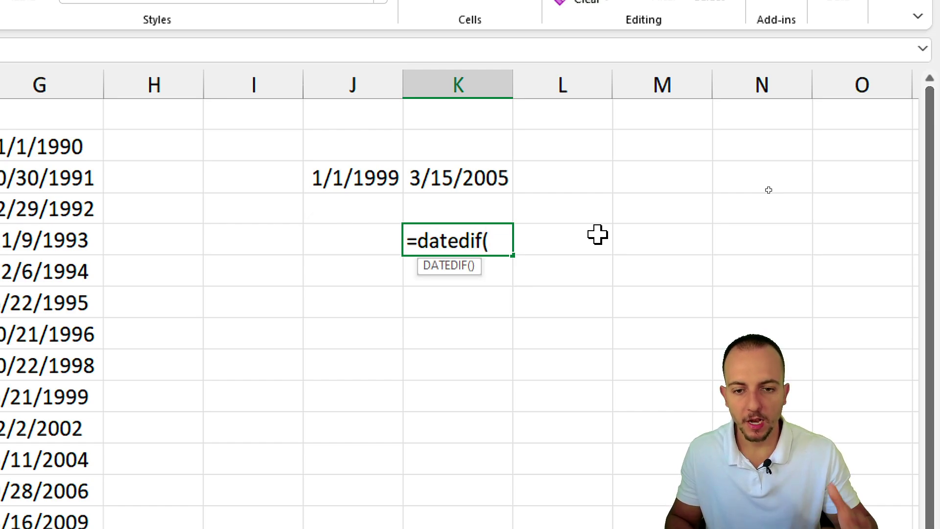
{"action": "left_click", "coordinate": [351, 176]}
{"action": "type", "text": ","}
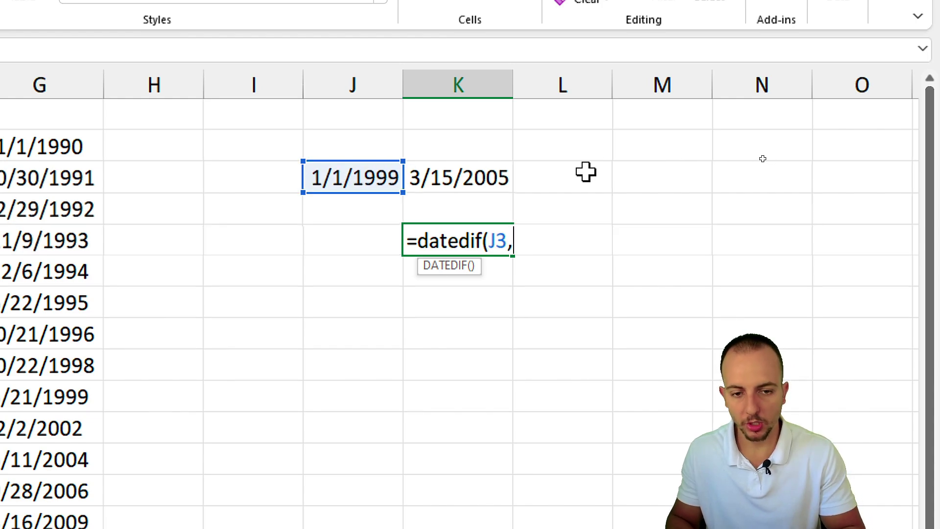
{"action": "left_click", "coordinate": [432, 182]}
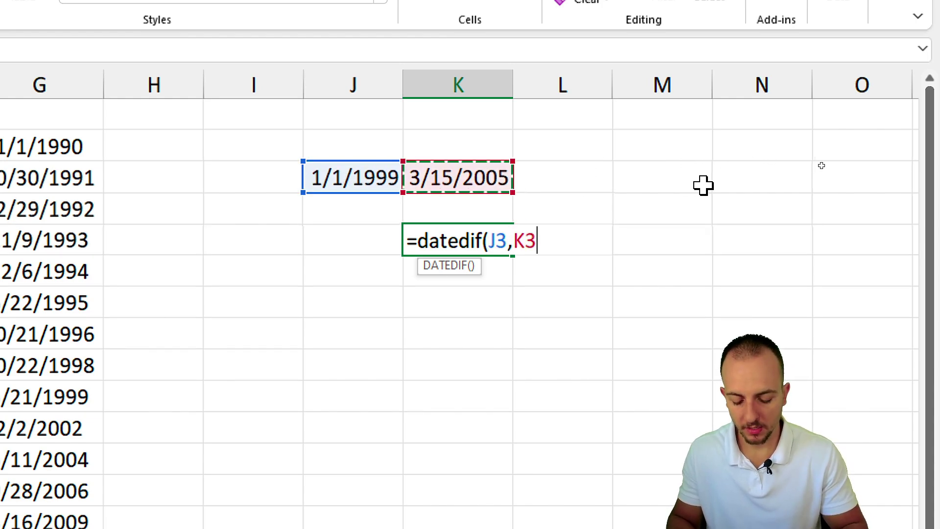
{"action": "type", "text": ","}
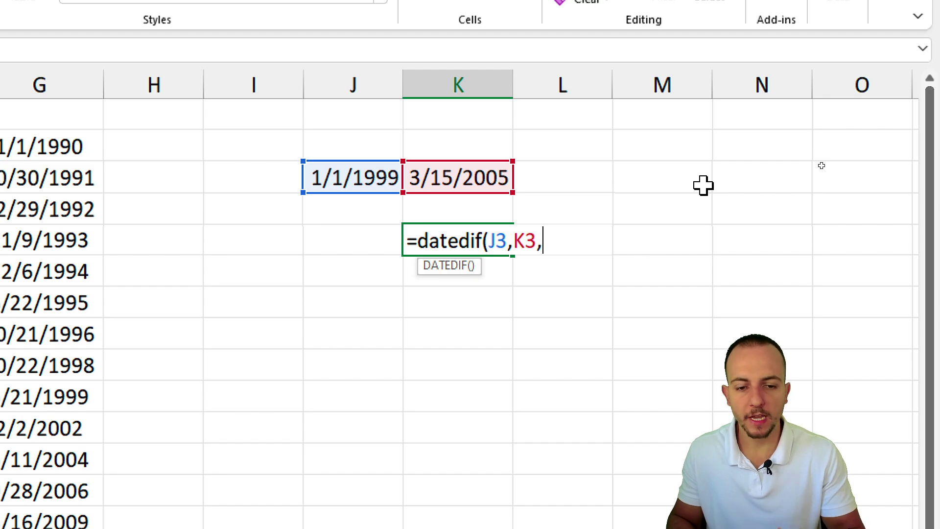
{"action": "type", "text": "\"y"}
{"action": "key", "text": "BackSpace"}
{"action": "type", "text": "d"}
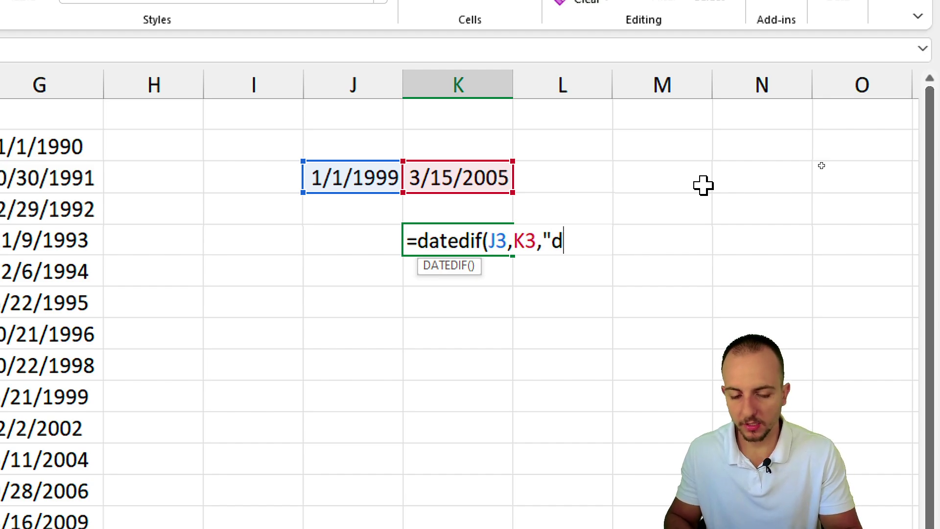
{"action": "key", "text": "BackSpace"}
{"action": "type", "text": "m"}
{"action": "key", "text": "BackSpace"}
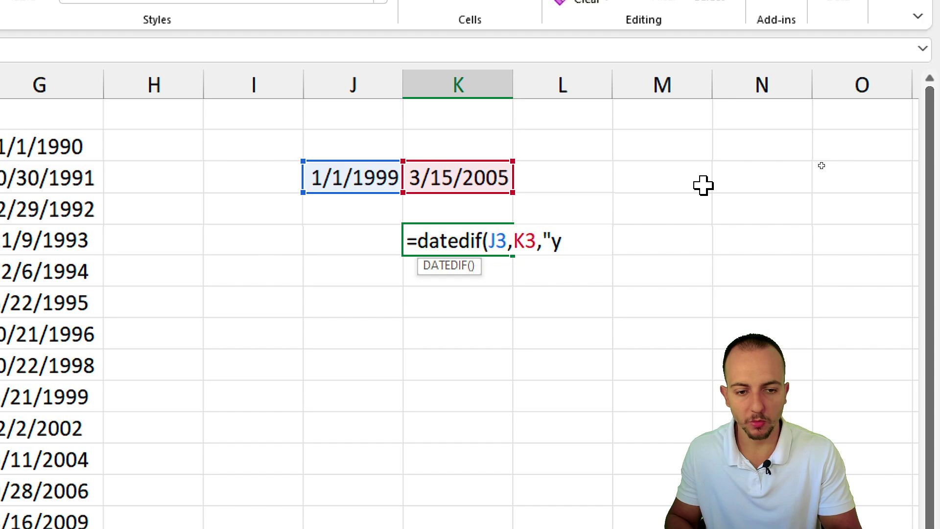
{"action": "type", "text": "y\")"}
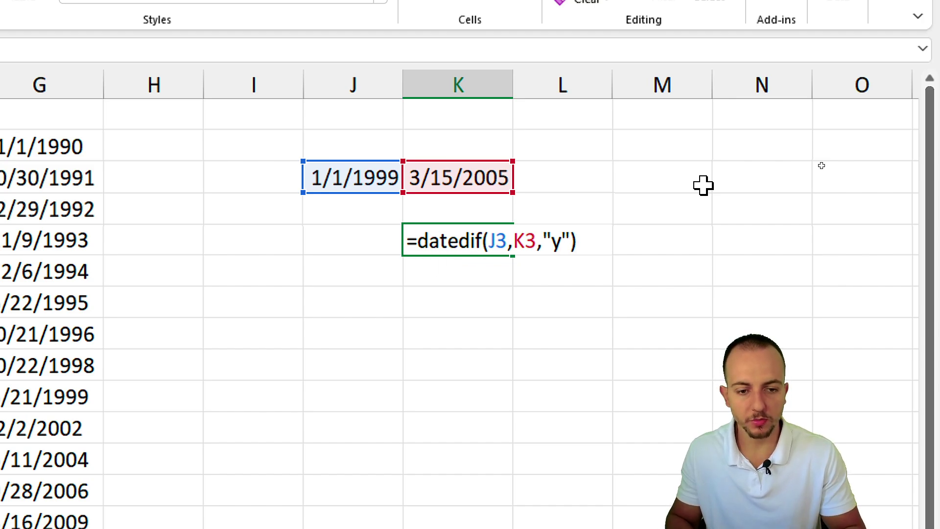
{"action": "key", "text": "Return"}
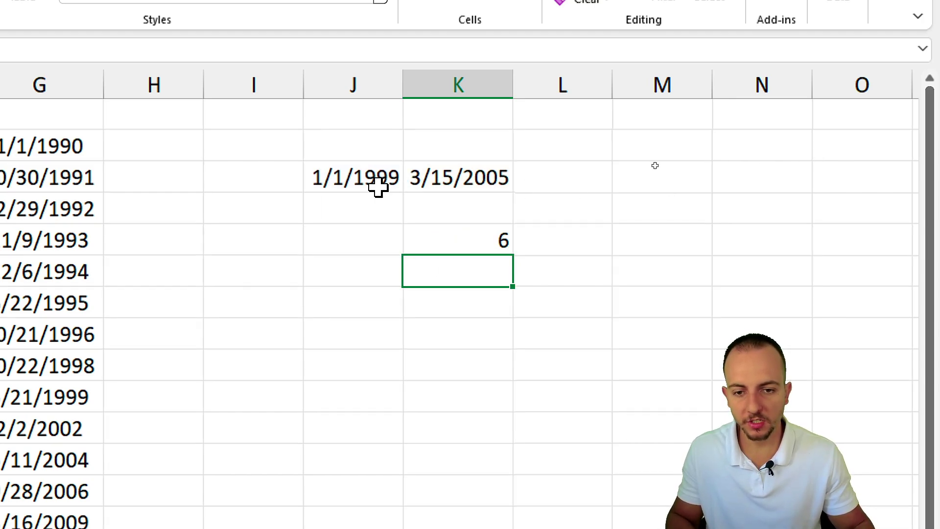
- Delete the test columns J and K and return to the birth dates
{"action": "left_click_drag", "start_coordinate": [378, 184], "coordinate": [471, 250]}
{"action": "left_click", "coordinate": [394, 75]}
{"action": "left_click_drag", "start_coordinate": [456, 85], "coordinate": [351, 83]}
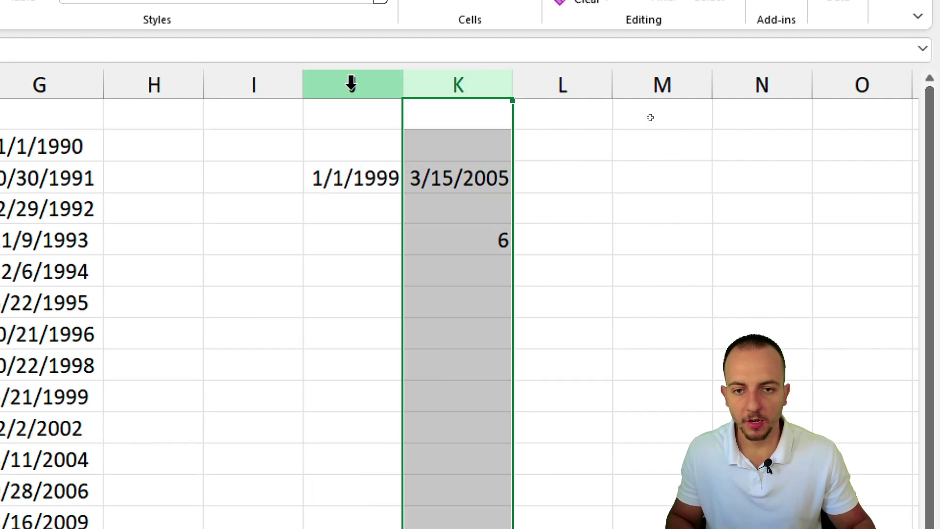
{"action": "key", "text": "ctrl+minus"}
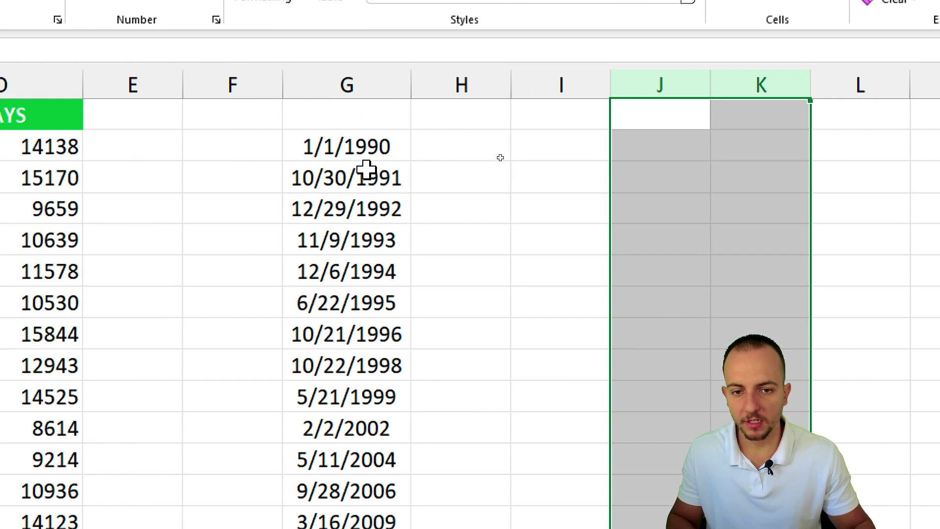
{"action": "left_click", "coordinate": [117, 145]}
{"action": "left_click_drag", "start_coordinate": [388, 146], "coordinate": [391, 301]}
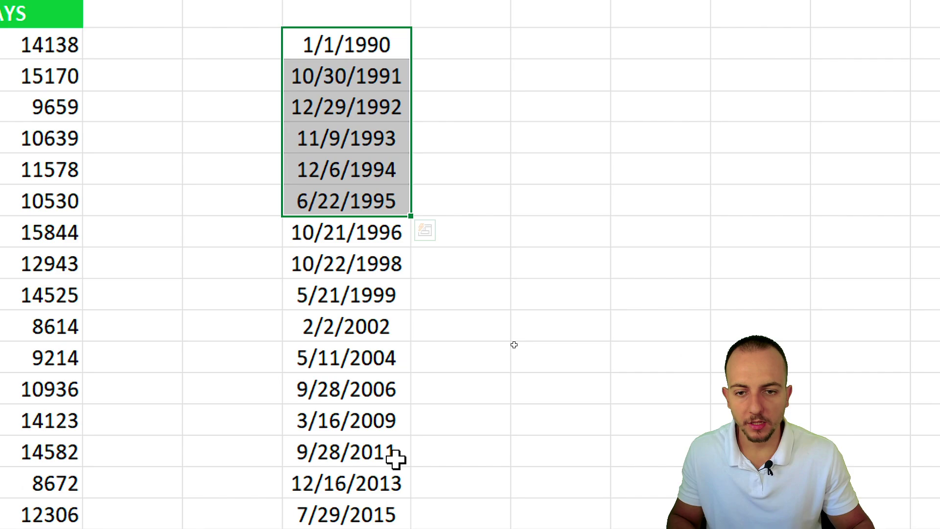
{"action": "left_click", "coordinate": [396, 198]}
{"action": "mouse_move", "coordinate": [407, 128]}
{"action": "left_mouse_down"}
{"action": "mouse_move", "coordinate": [284, 147]}
{"action": "mouse_move", "coordinate": [401, 153]}
{"action": "left_mouse_up"}
- Select cells around the first birth dates in column G, then make H2 active
{"action": "left_click_drag", "start_coordinate": [404, 111], "coordinate": [410, 142]}
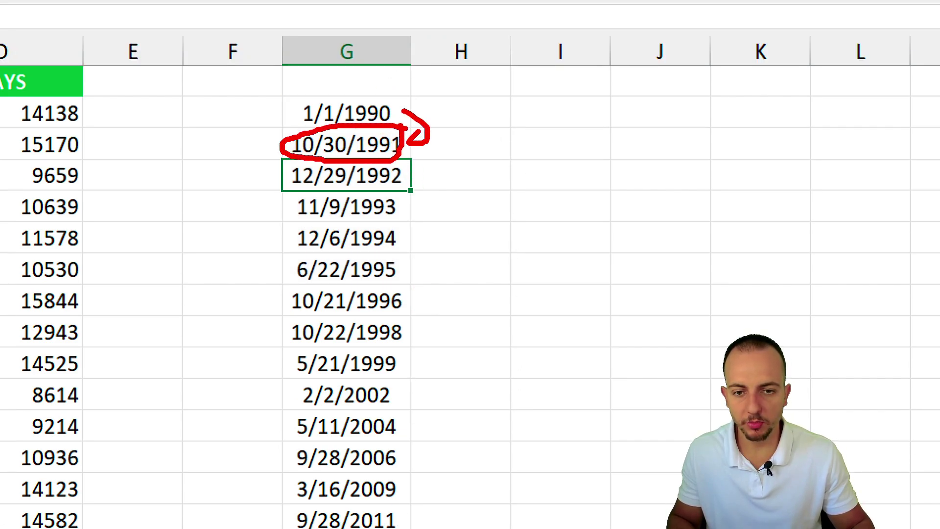
{"action": "left_click_drag", "start_coordinate": [313, 113], "coordinate": [355, 90]}
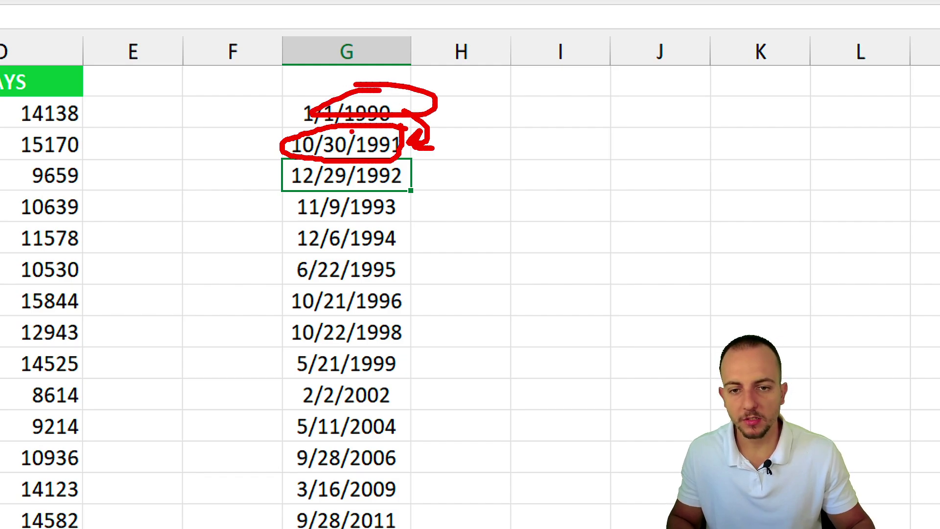
{"action": "mouse_move", "coordinate": [417, 184]}
{"action": "left_mouse_down"}
{"action": "mouse_move", "coordinate": [413, 248]}
{"action": "mouse_move", "coordinate": [436, 256]}
{"action": "left_mouse_up"}
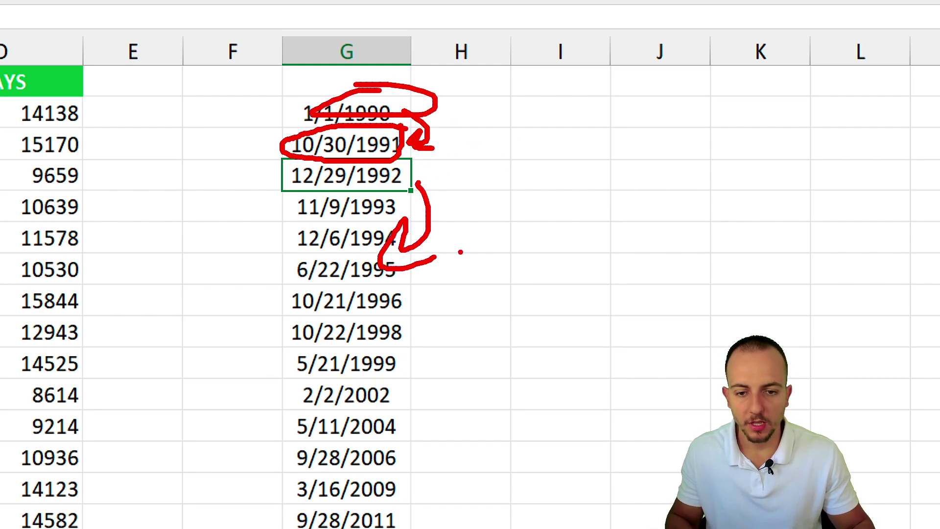
{"action": "key", "text": "Escape"}
{"action": "left_click", "coordinate": [451, 101]}
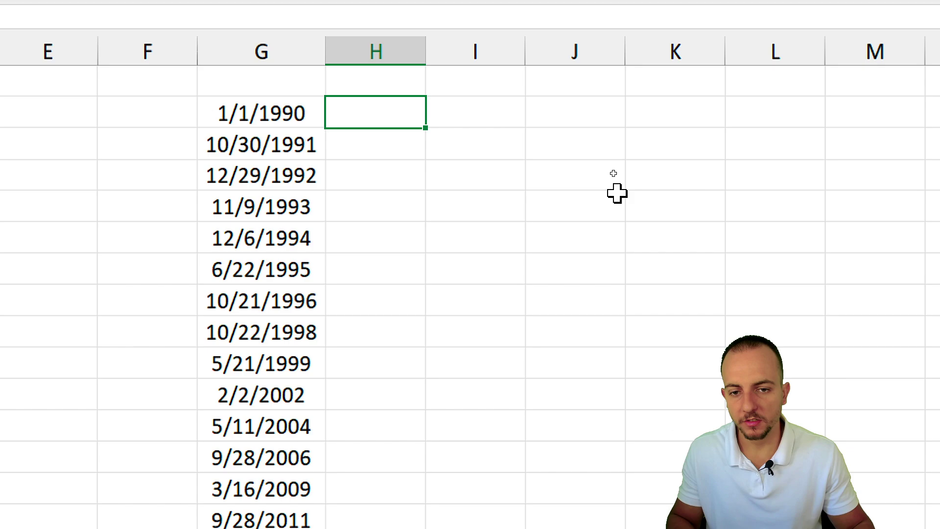
- Enter =G3-G2 in H3, giving 667 days between the first two birth dates
{"action": "left_click", "coordinate": [481, 152]}
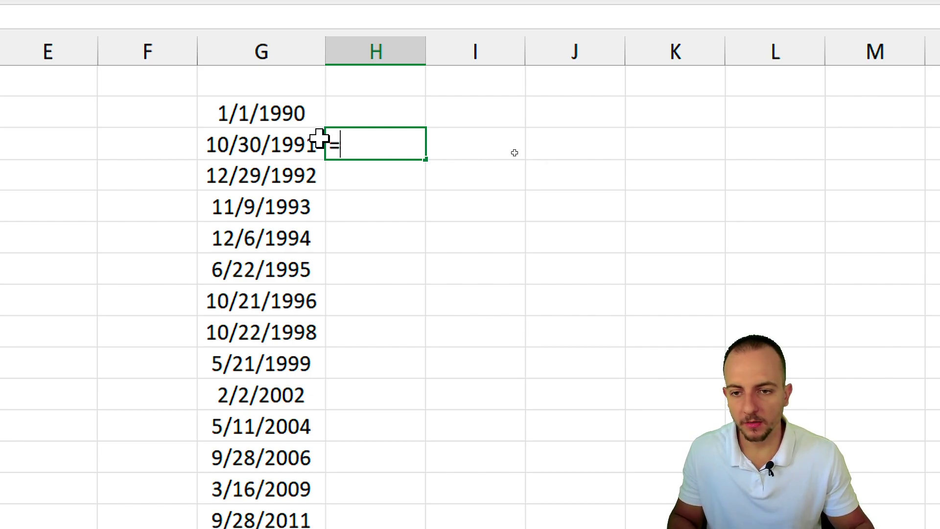
{"action": "left_click", "coordinate": [269, 142]}
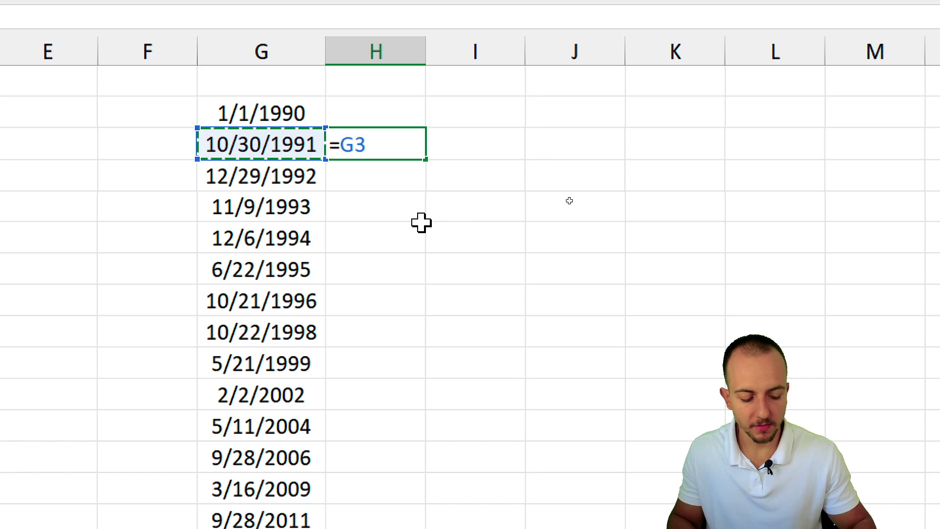
{"action": "type", "text": "-"}
{"action": "left_click", "coordinate": [307, 100]}
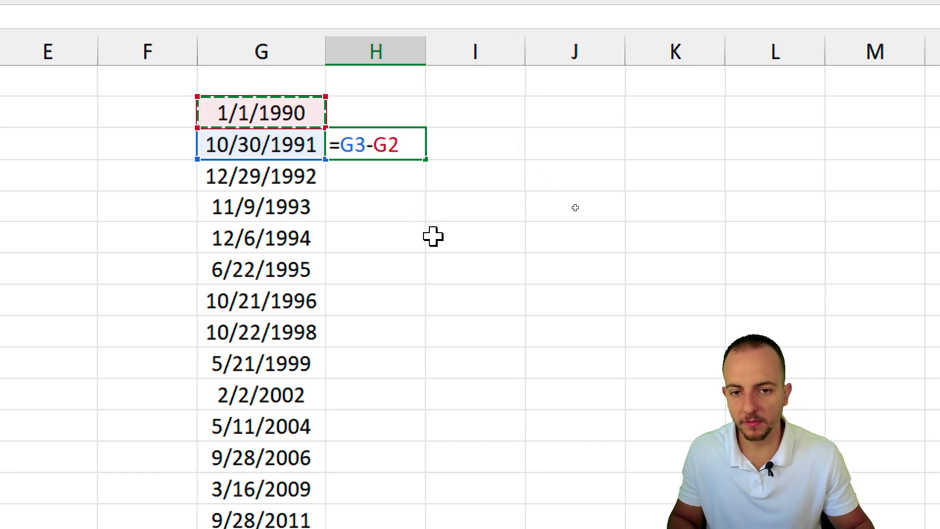
{"action": "key", "text": "Return"}
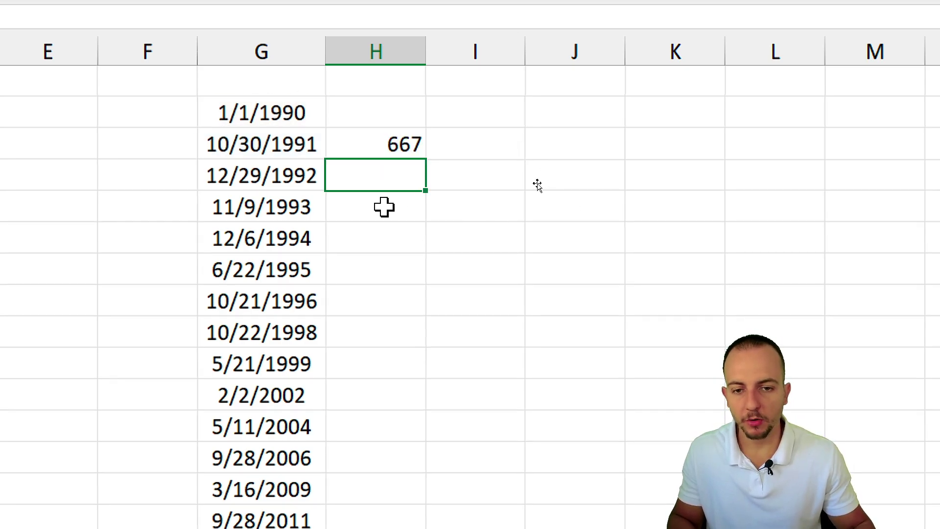
{"action": "left_click", "coordinate": [366, 141]}
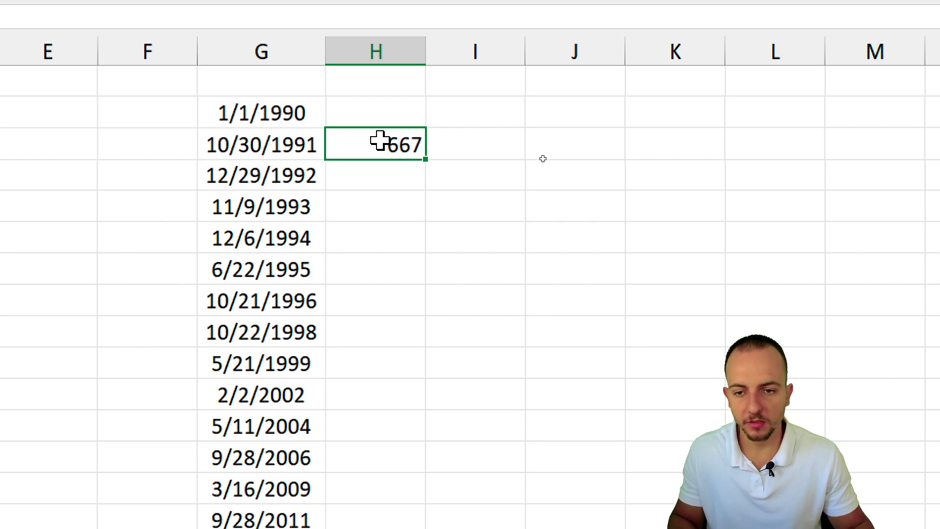
{"action": "left_click", "coordinate": [269, 136]}
{"action": "left_click", "coordinate": [282, 111]}
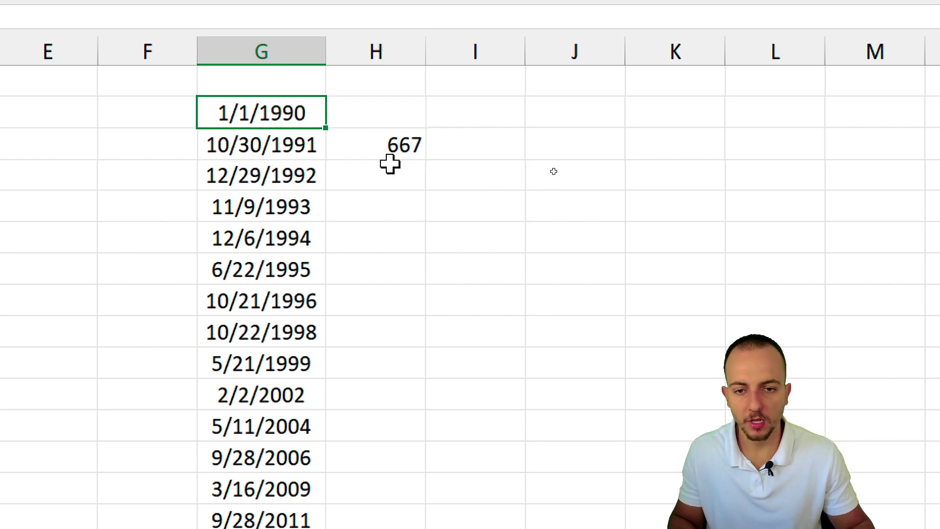
- Label column H with the header YEARS in H1
{"action": "left_click", "coordinate": [383, 145]}
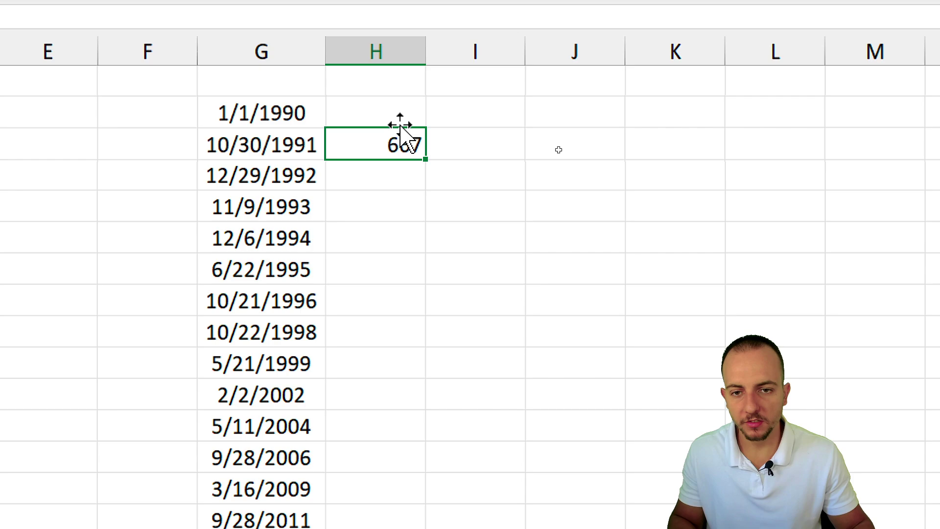
{"action": "left_click", "coordinate": [391, 90]}
{"action": "type", "text": "YEARS"}
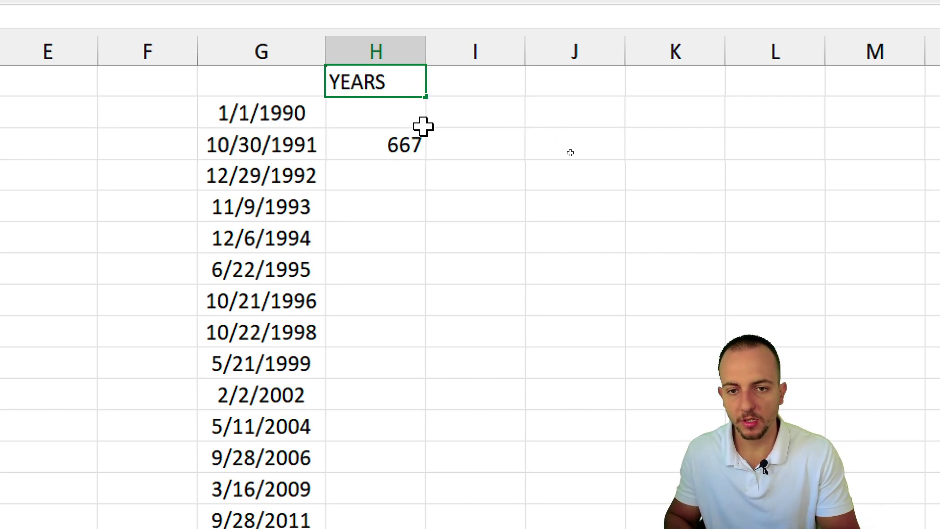
{"action": "key", "text": "Return"}
- Change H3 to =(G3-G2)/365, giving 1.8274 years
{"action": "left_click", "coordinate": [359, 139]}
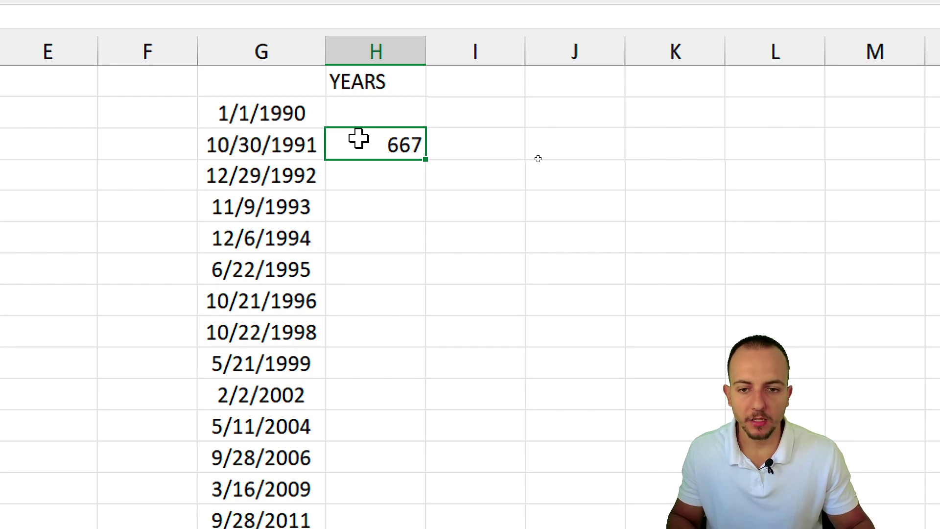
{"action": "double_click", "coordinate": [359, 139]}
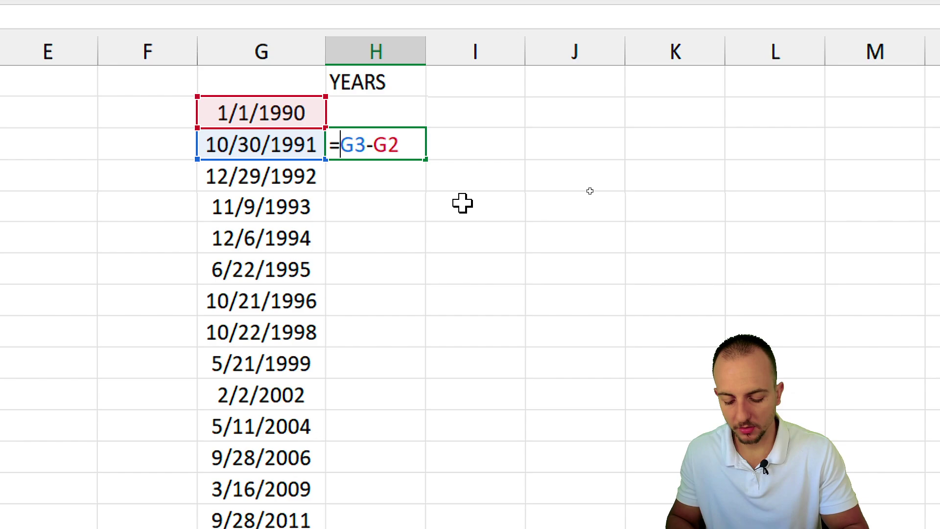
{"action": "type", "text": "("}
{"action": "left_click", "coordinate": [414, 145]}
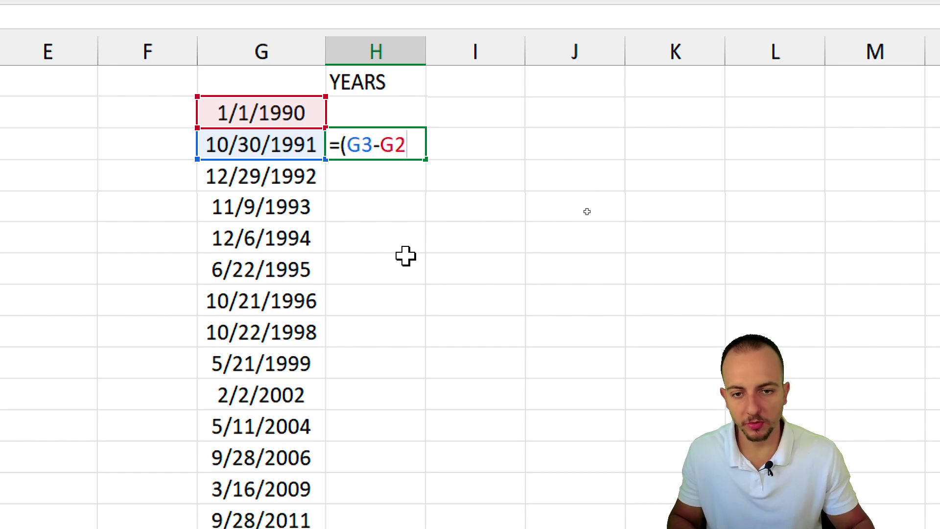
{"action": "type", "text": ")/365"}
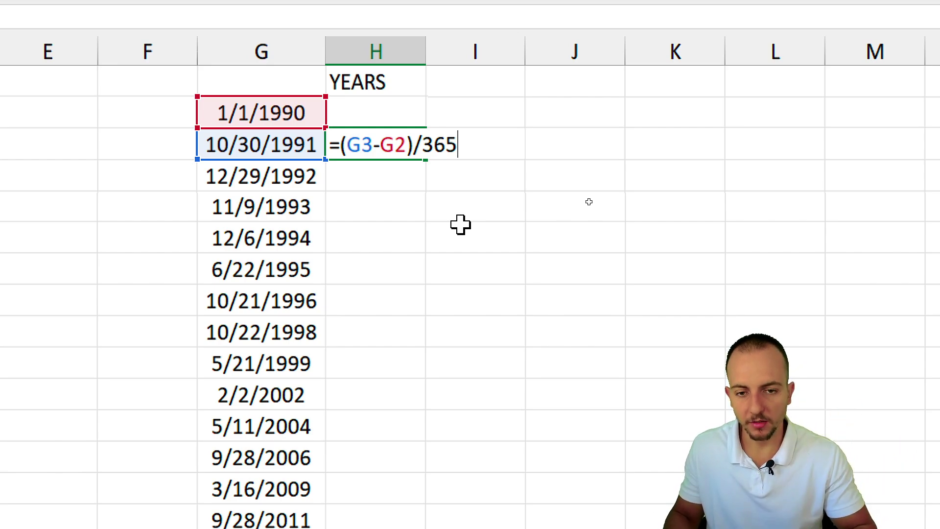
{"action": "key", "text": "Return"}
{"action": "left_click", "coordinate": [423, 144]}
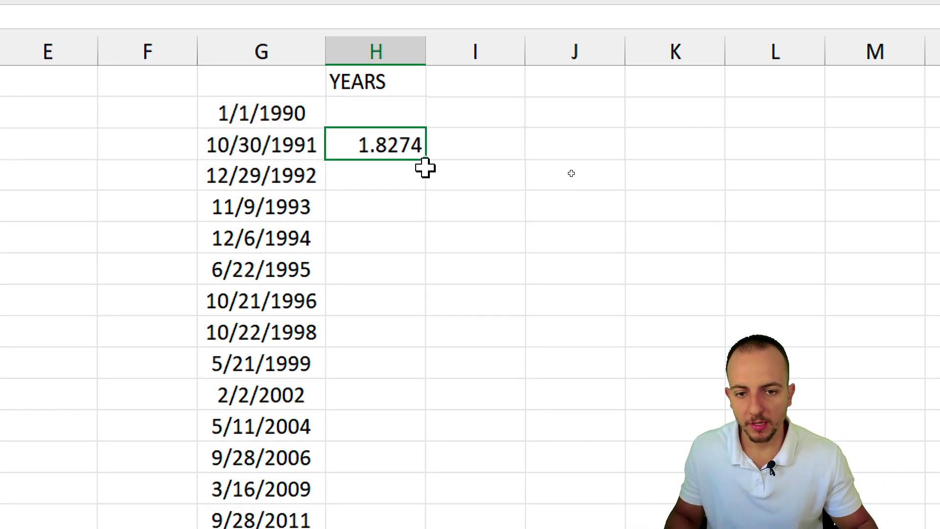
- Copy the H3 years formula down column H, then abandon a ROUNDDOWN formula started in I3
{"action": "left_click_drag", "start_coordinate": [426, 161], "coordinate": [420, 443]}
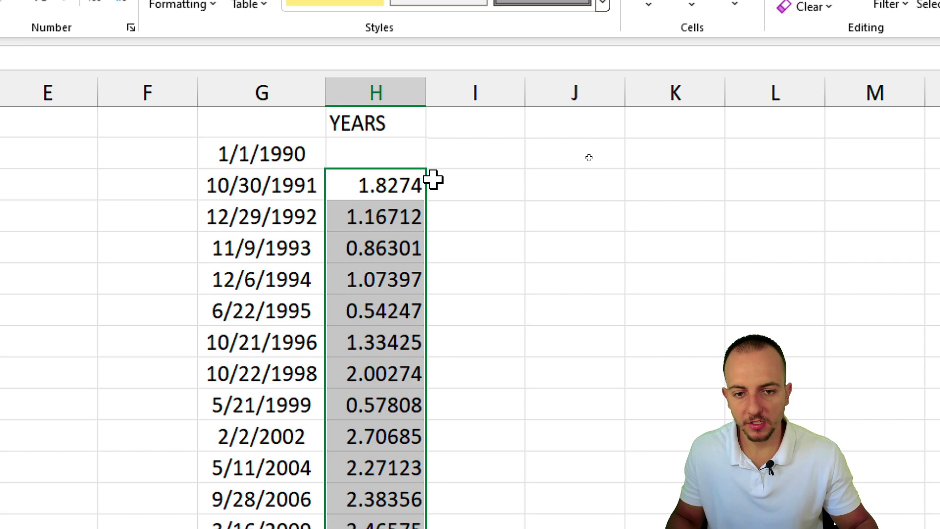
{"action": "left_click", "coordinate": [434, 181]}
{"action": "type", "text": "=roun"}
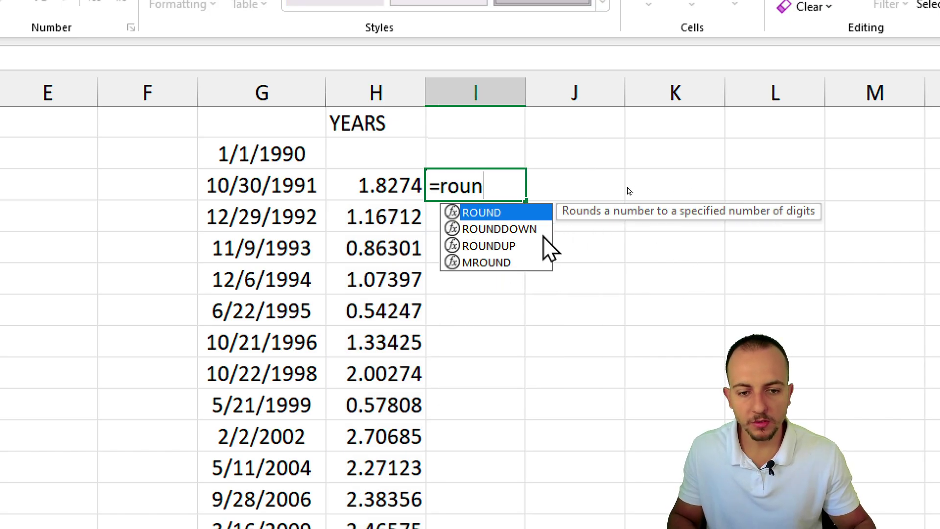
{"action": "key", "text": "Down"}
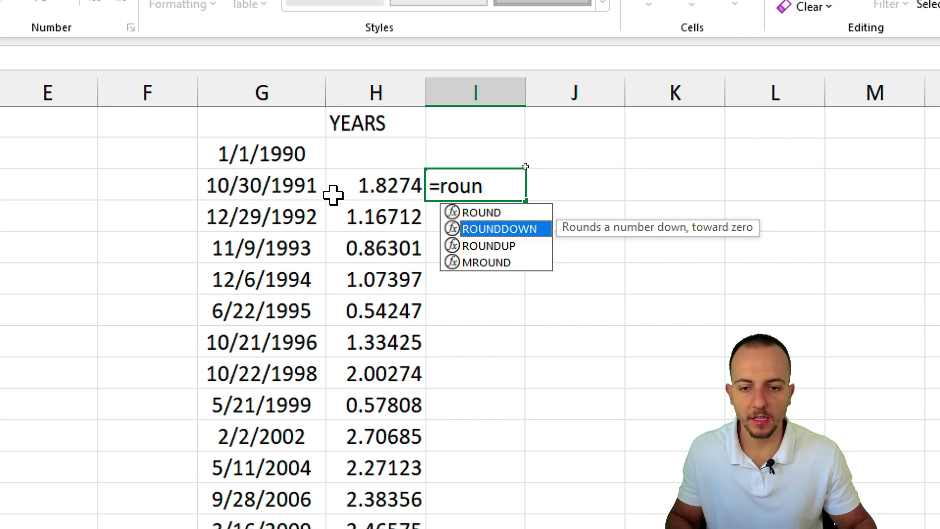
{"action": "left_click_drag", "start_coordinate": [373, 186], "coordinate": [437, 186]}
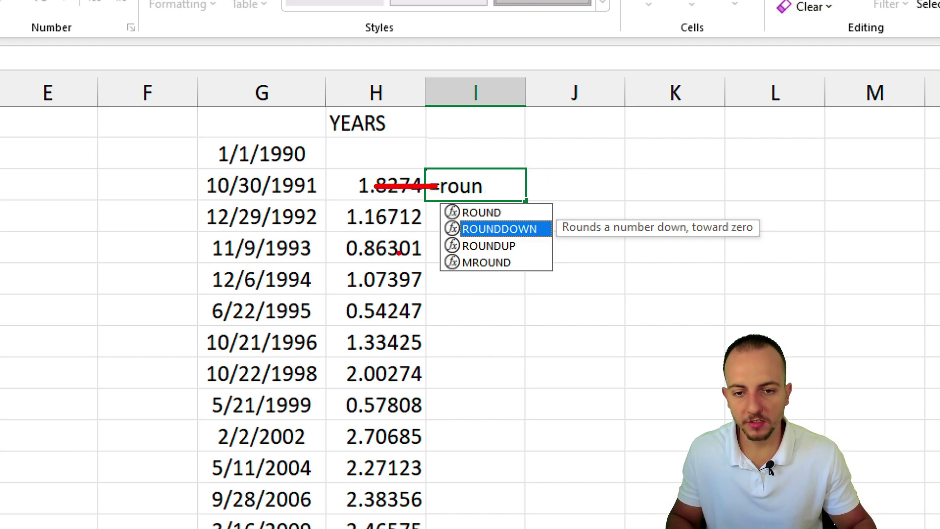
{"action": "key", "text": "Escape"}
{"action": "key", "text": "Escape"}
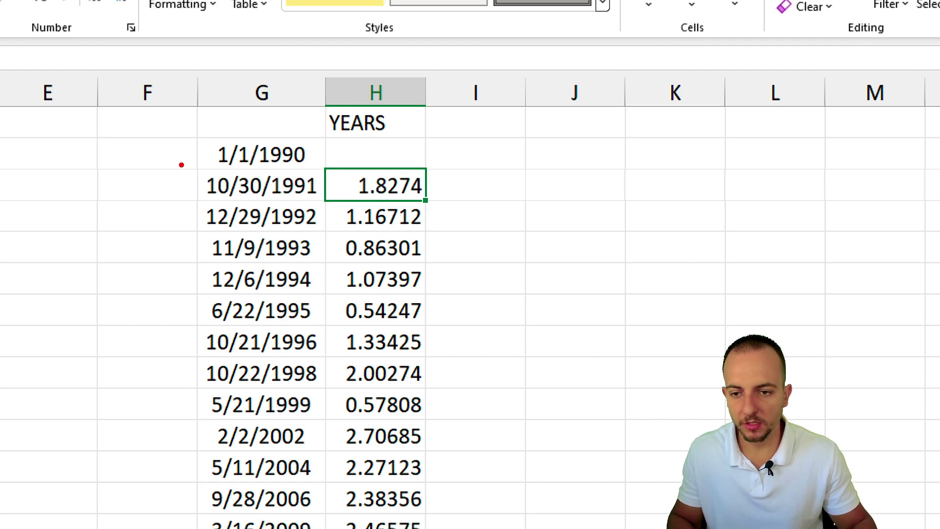
- Undo stray cell drags, fill H3's formula to the last date, and show two decimals
{"action": "left_click_drag", "start_coordinate": [180, 164], "coordinate": [317, 207]}
{"action": "mouse_move", "coordinate": [193, 127]}
{"action": "left_mouse_down"}
{"action": "mouse_move", "coordinate": [319, 168]}
{"action": "mouse_move", "coordinate": [373, 204]}
{"action": "left_mouse_up"}
{"action": "key", "text": "ctrl+z"}
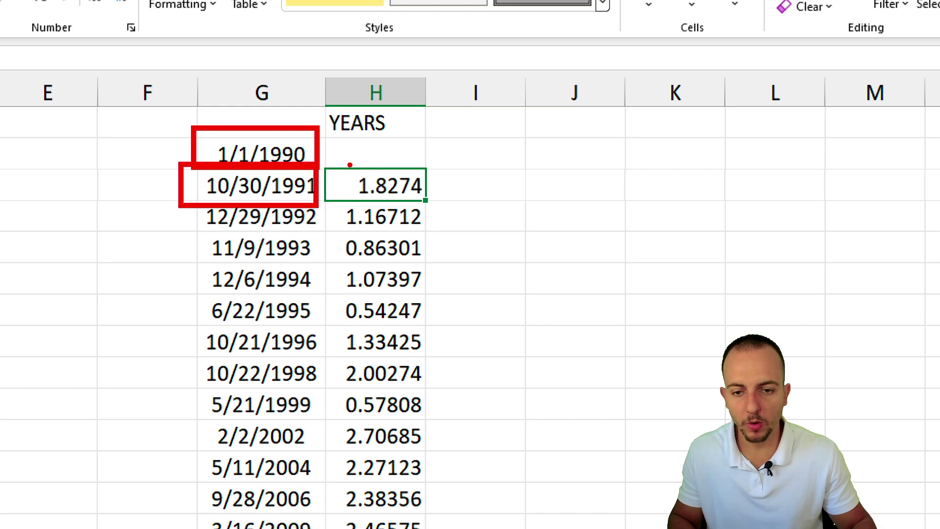
{"action": "mouse_move", "coordinate": [349, 164]}
{"action": "left_mouse_down"}
{"action": "mouse_move", "coordinate": [392, 198]}
{"action": "mouse_move", "coordinate": [370, 192]}
{"action": "mouse_move", "coordinate": [374, 199]}
{"action": "left_mouse_up"}
{"action": "key", "text": "ctrl+z"}
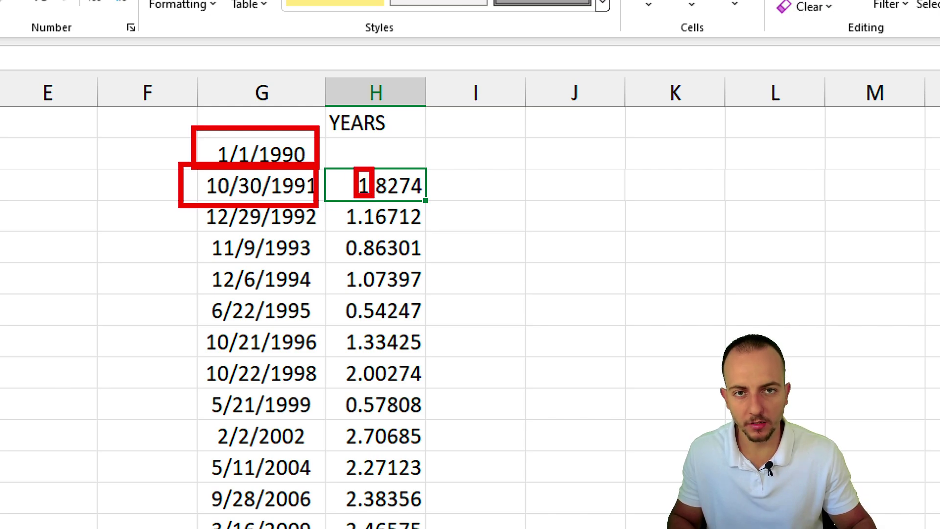
{"action": "key", "text": "Escape"}
{"action": "double_click", "coordinate": [425, 200]}
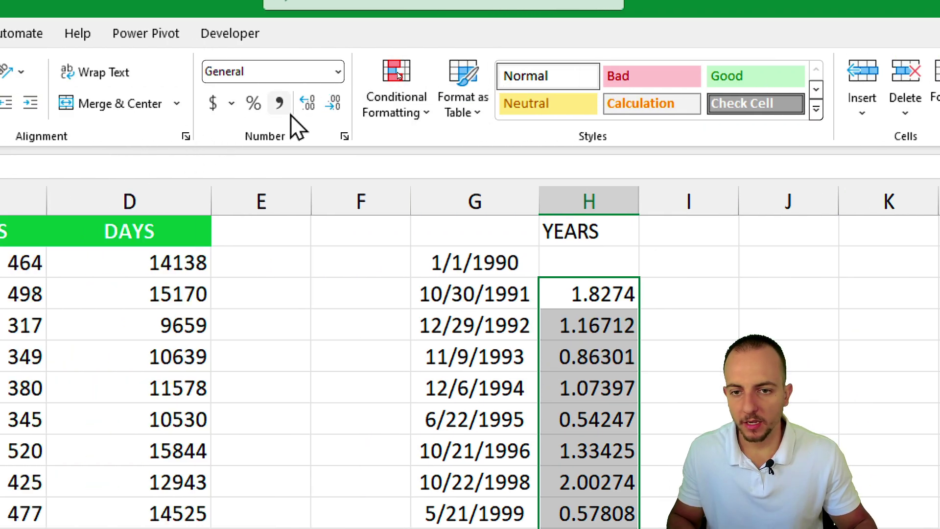
{"action": "left_click", "coordinate": [329, 105]}
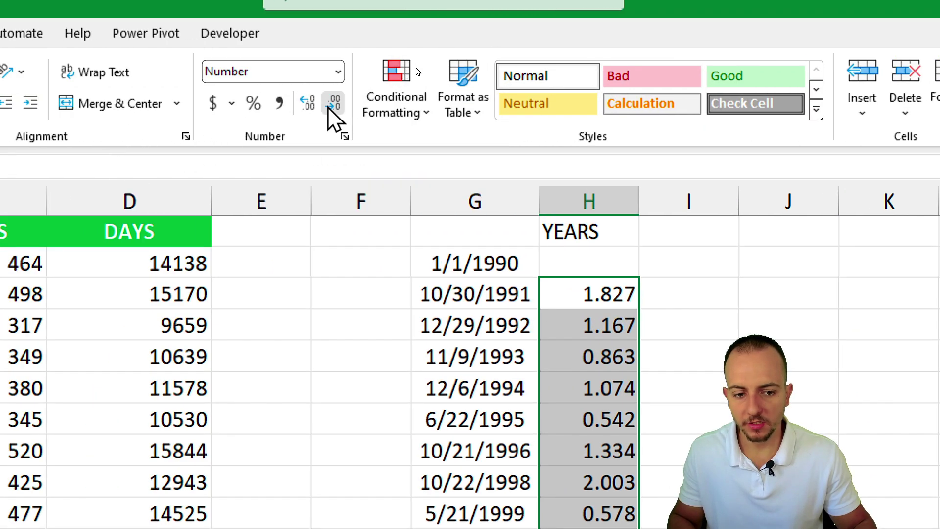
{"action": "left_click", "coordinate": [328, 106]}
{"action": "left_click", "coordinate": [328, 107]}
{"action": "left_click", "coordinate": [328, 107]}
{"action": "left_click", "coordinate": [307, 103]}
{"action": "left_click", "coordinate": [307, 103]}
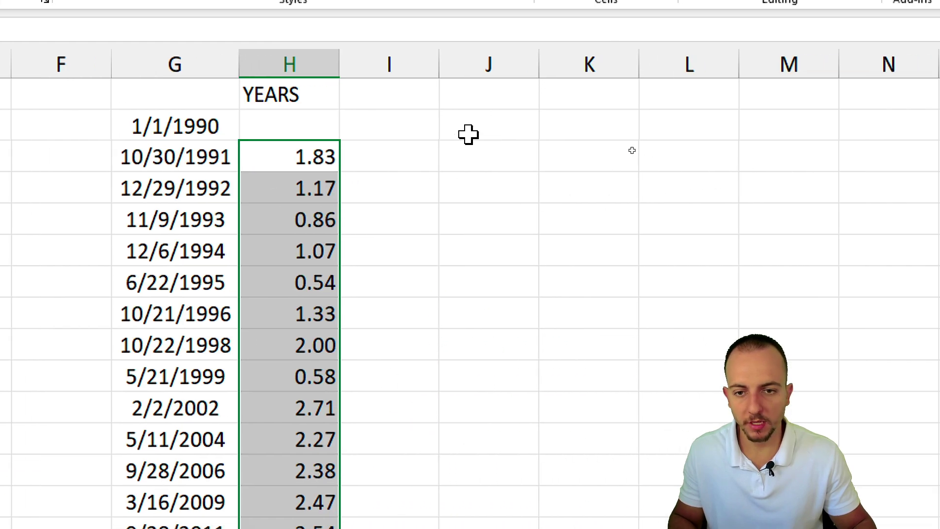
- Enter =DATEDIF(G2,G3,"Y") in I3 for whole years between the first two dates
{"action": "left_click", "coordinate": [399, 155]}
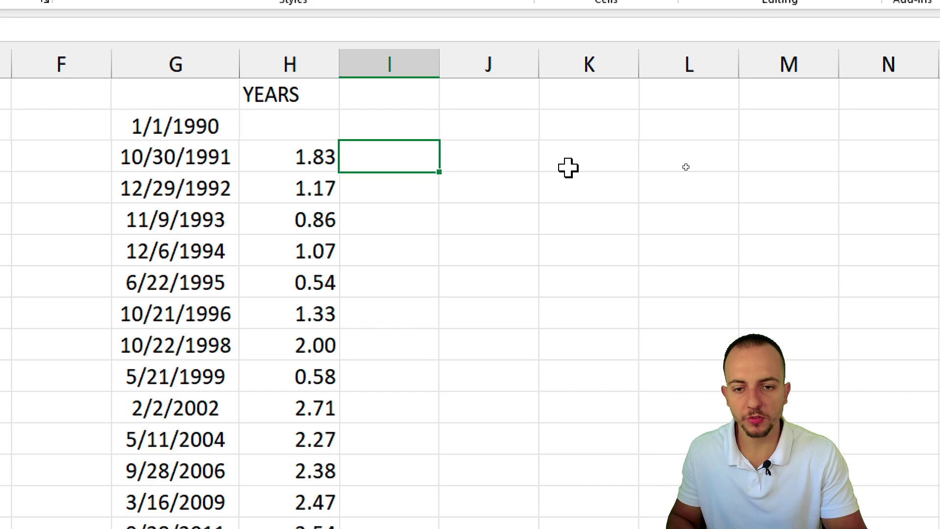
{"action": "type", "text": "=datedi"}
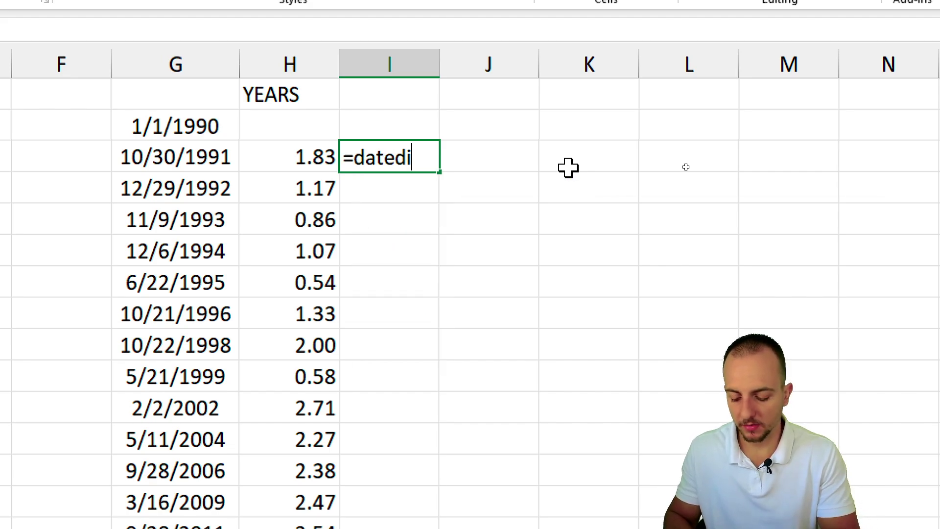
{"action": "type", "text": "f("}
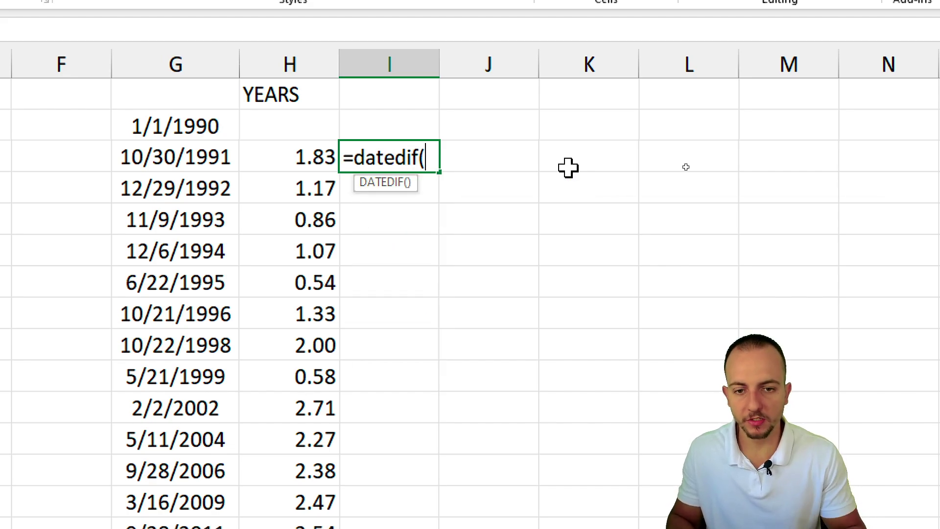
{"action": "left_click", "coordinate": [187, 122]}
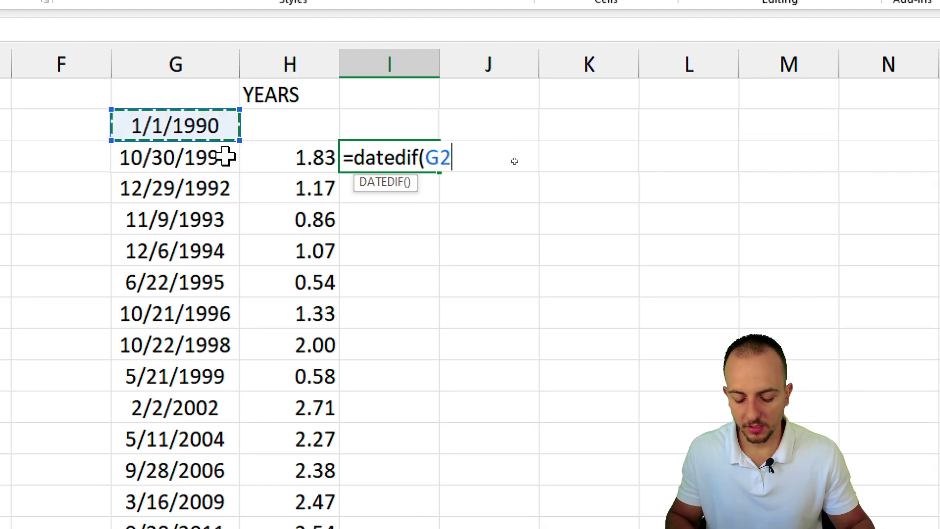
{"action": "type", "text": ","}
{"action": "left_click", "coordinate": [205, 157]}
{"action": "type", "text": ","}
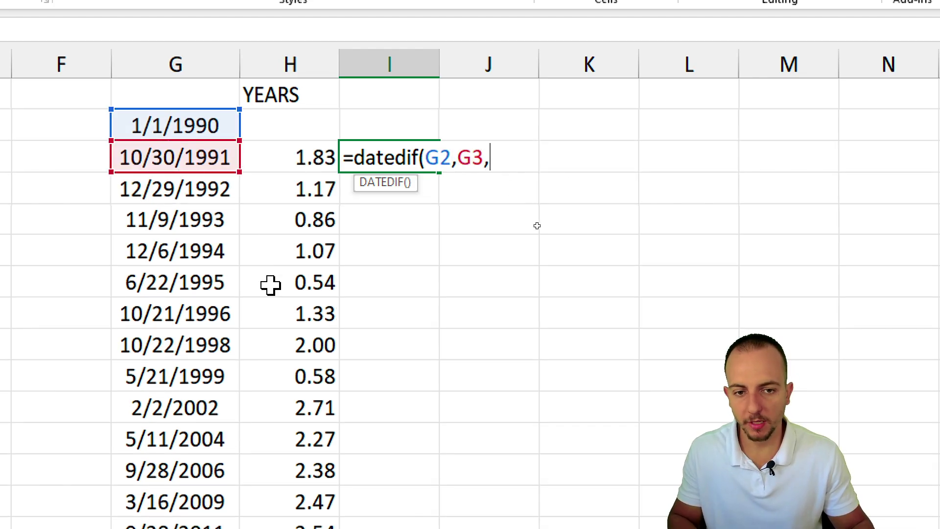
{"action": "type", "text": "\""}
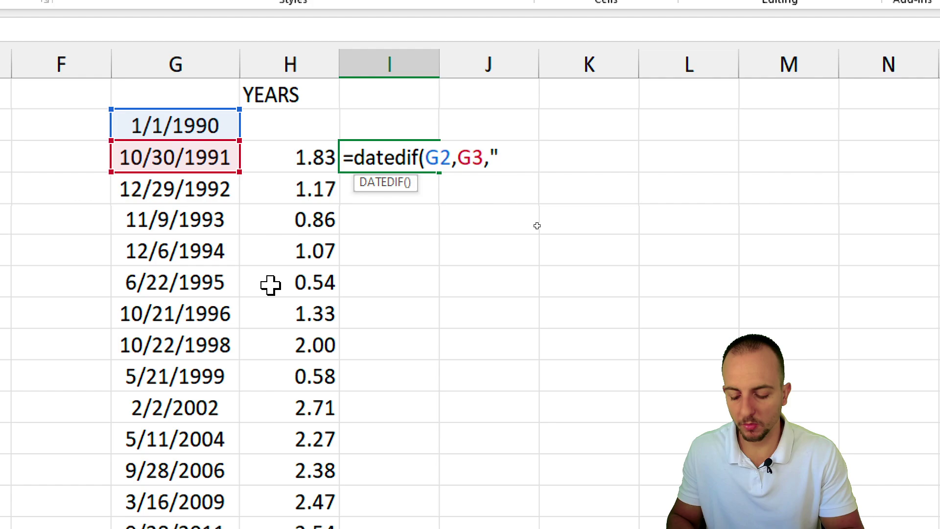
{"action": "type", "text": "Y\")"}
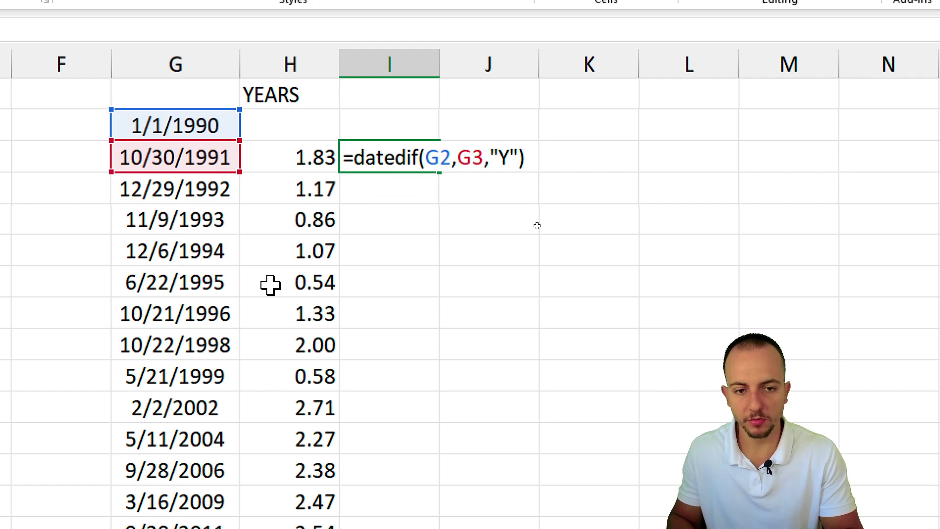
{"action": "key", "text": "Return"}
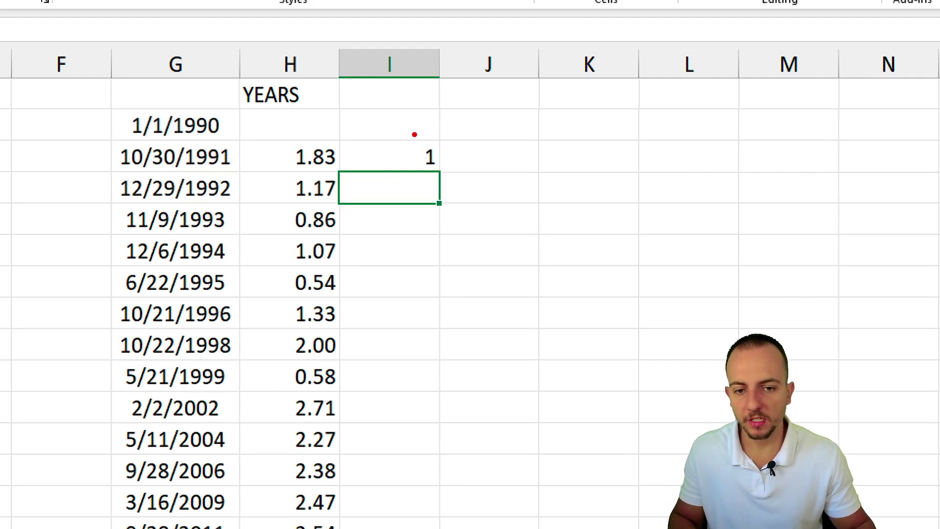
- Check the I3 DATEDIF formula and copy it down column I
{"action": "left_click_drag", "start_coordinate": [408, 132], "coordinate": [461, 174]}
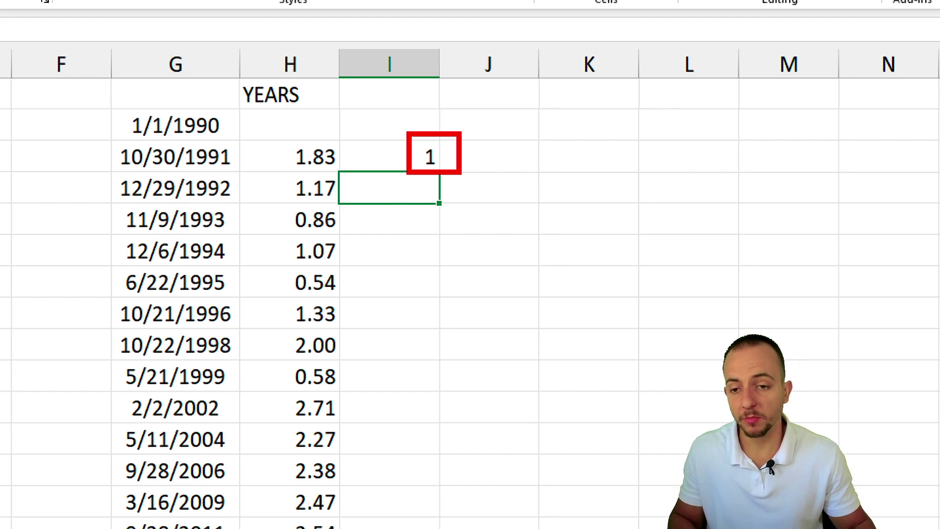
{"action": "left_click_drag", "start_coordinate": [451, 185], "coordinate": [505, 258]}
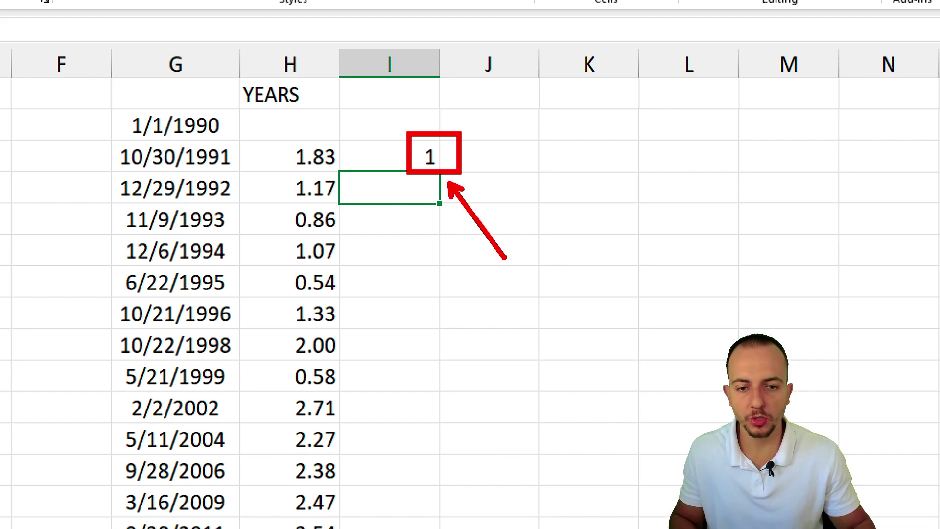
{"action": "mouse_move", "coordinate": [334, 135]}
{"action": "left_mouse_down"}
{"action": "mouse_move", "coordinate": [305, 128]}
{"action": "mouse_move", "coordinate": [342, 147]}
{"action": "mouse_move", "coordinate": [333, 137]}
{"action": "mouse_move", "coordinate": [430, 76]}
{"action": "left_mouse_up"}
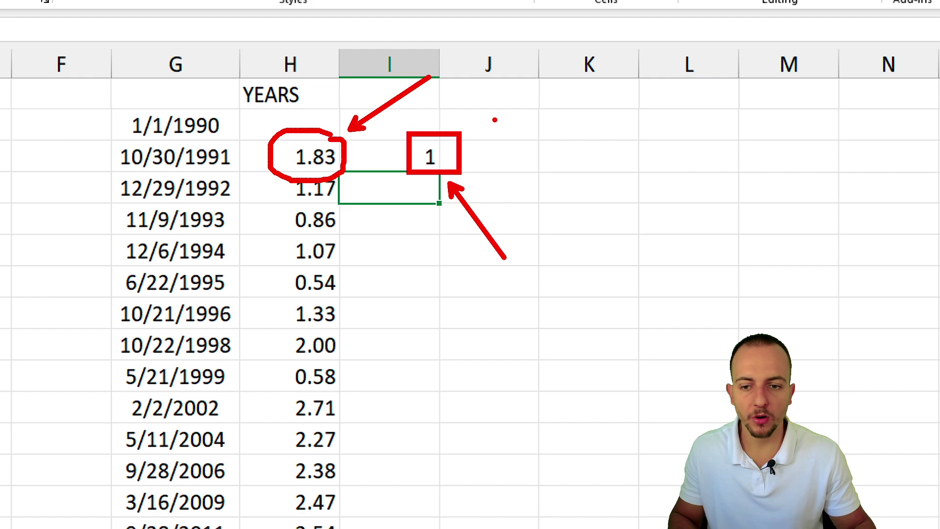
{"action": "key", "text": "Escape"}
{"action": "left_click", "coordinate": [399, 156]}
{"action": "double_click", "coordinate": [382, 157]}
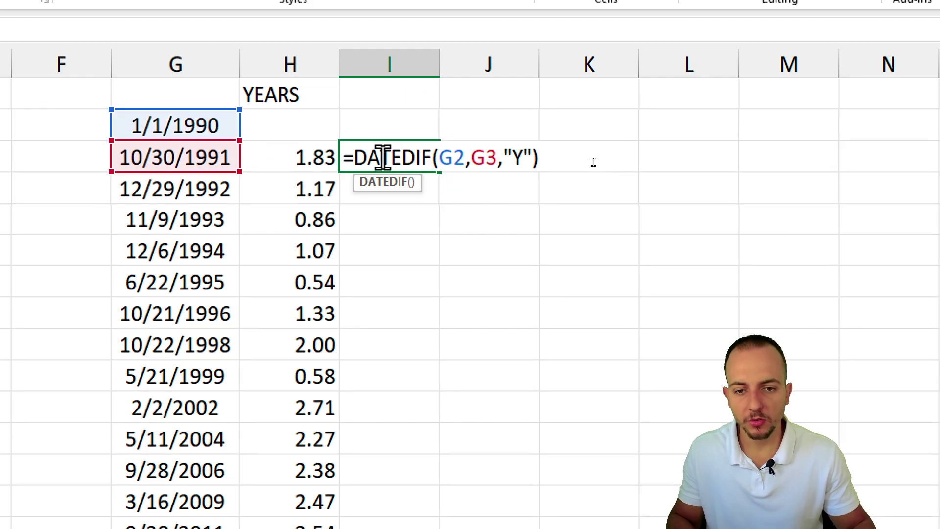
{"action": "double_click", "coordinate": [382, 157]}
{"action": "key", "text": "Escape"}
{"action": "left_click_drag", "start_coordinate": [440, 173], "coordinate": [423, 433]}
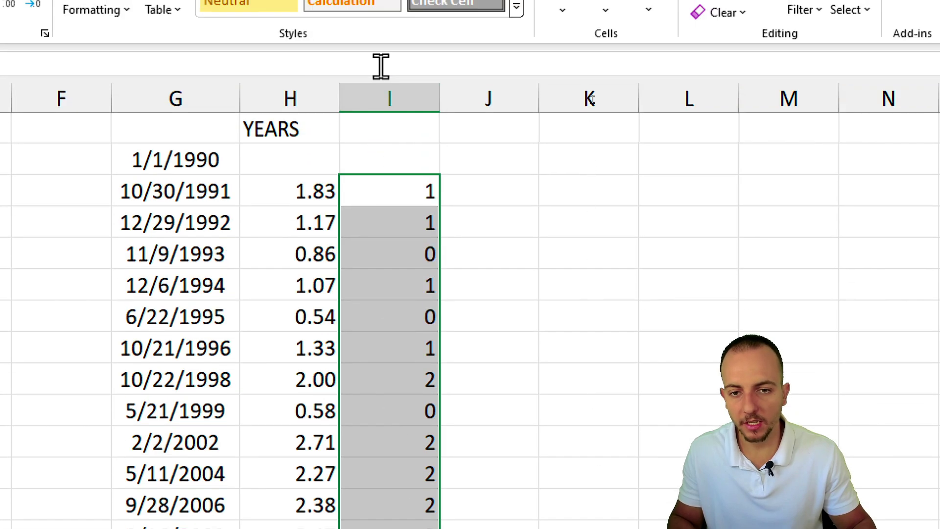
{"action": "left_click", "coordinate": [396, 186]}
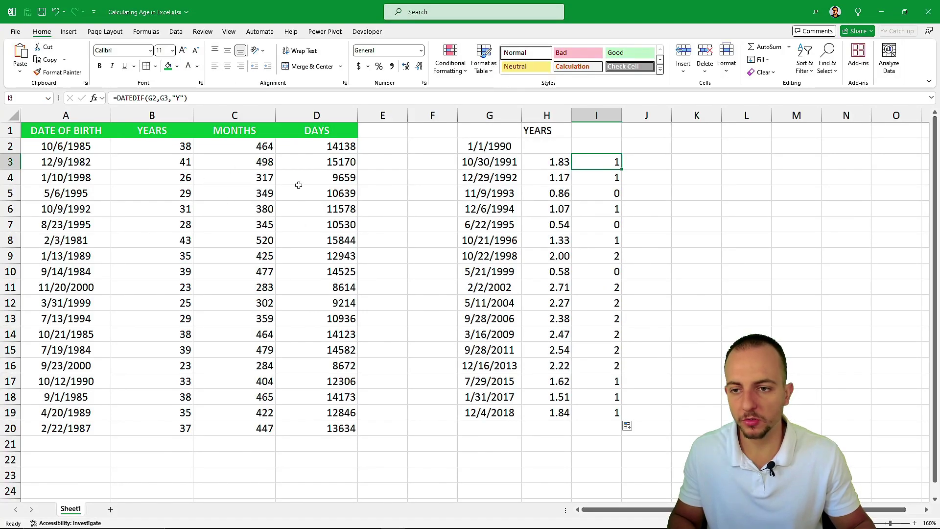
{"action": "left_click", "coordinate": [108, 131]}
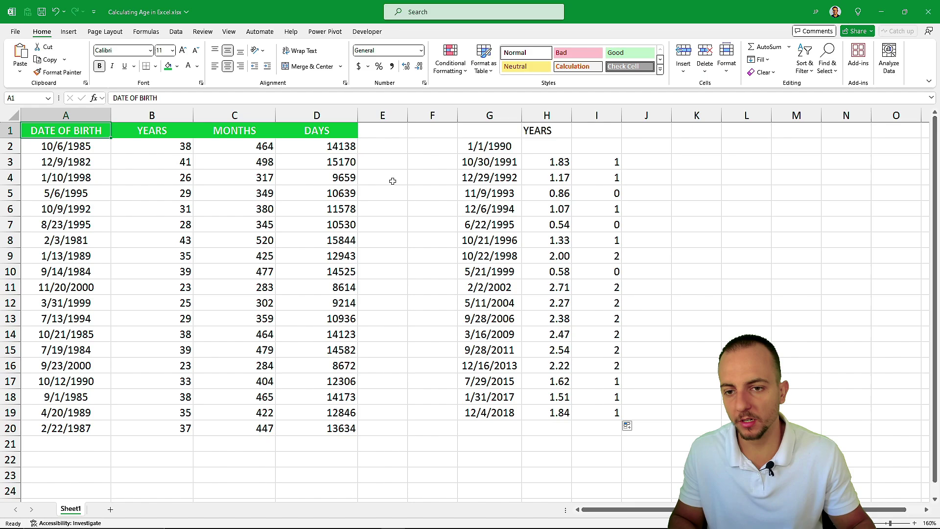